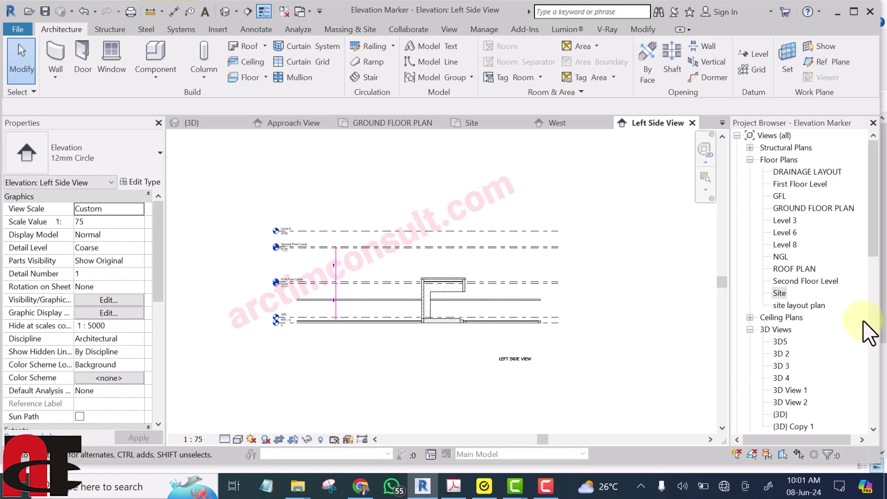
In the Site floor plan, move the Left Side View line from near grid 7 to beside elevation marker 10, beyond the boundary wall.
double_click(780, 291)
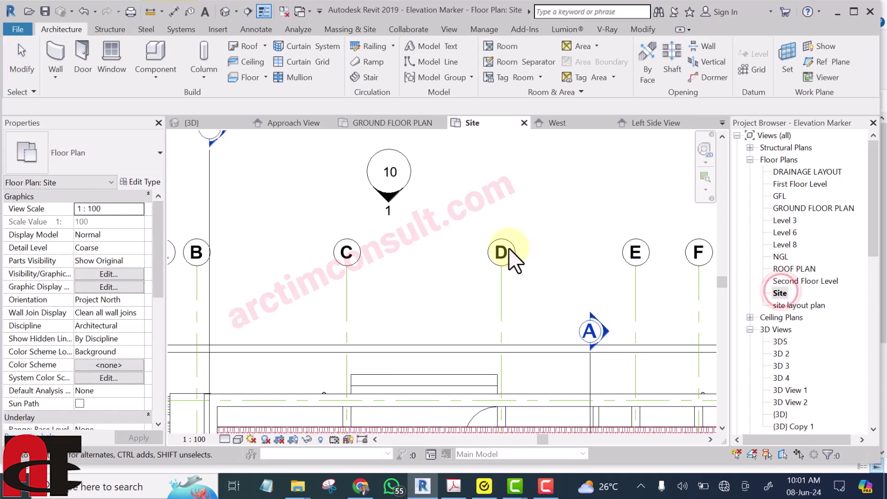
scroll(390, 213, "down", 8)
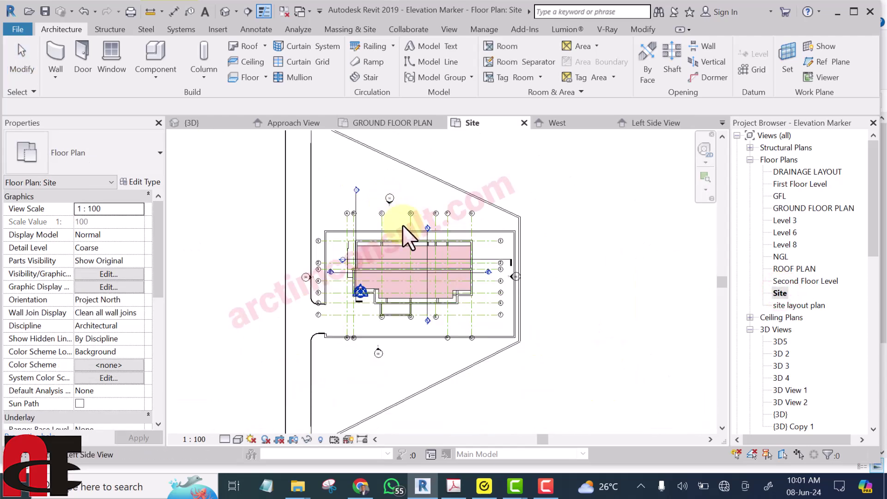
scroll(390, 200, "up", 8)
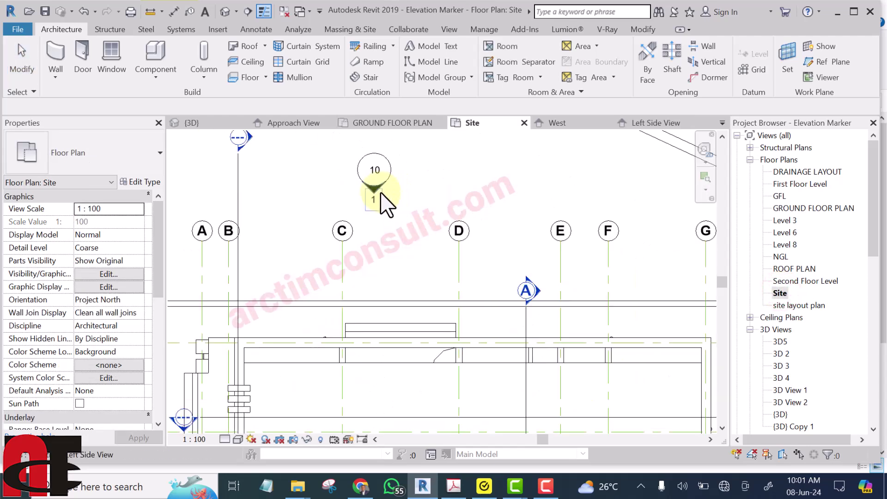
left_click(375, 194)
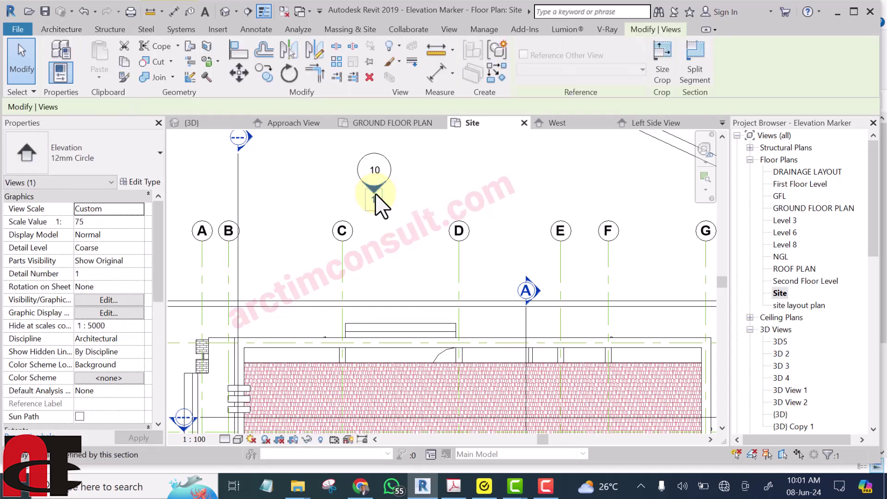
scroll(376, 194, "down", 4)
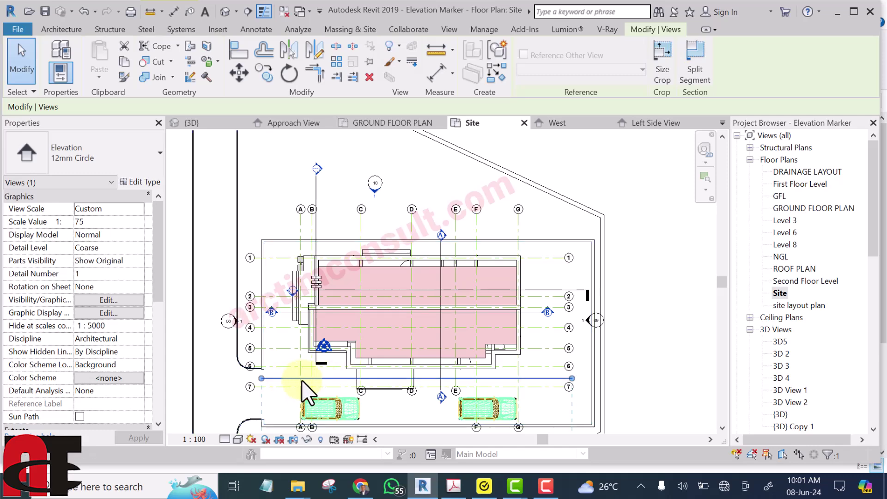
left_click_drag(298, 381, 288, 193)
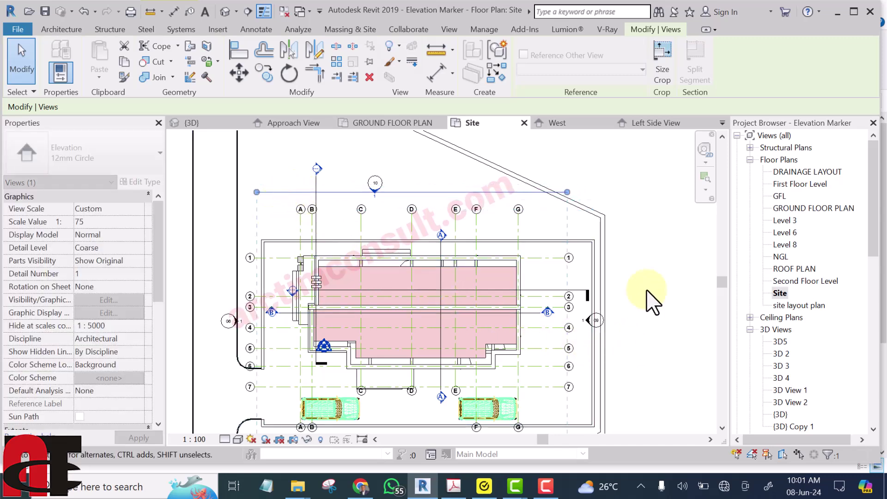
left_click(656, 245)
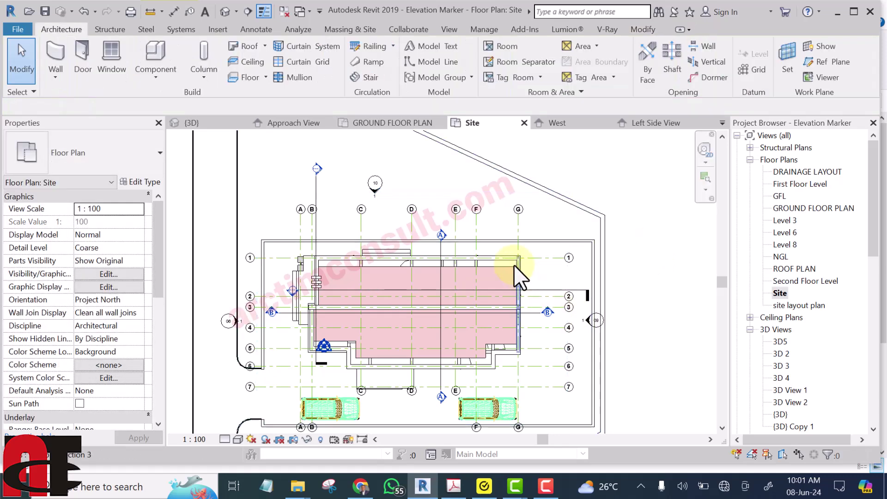
Nudge elevation marker 10's view line slightly toward the building and toward grid A.
left_click(374, 193)
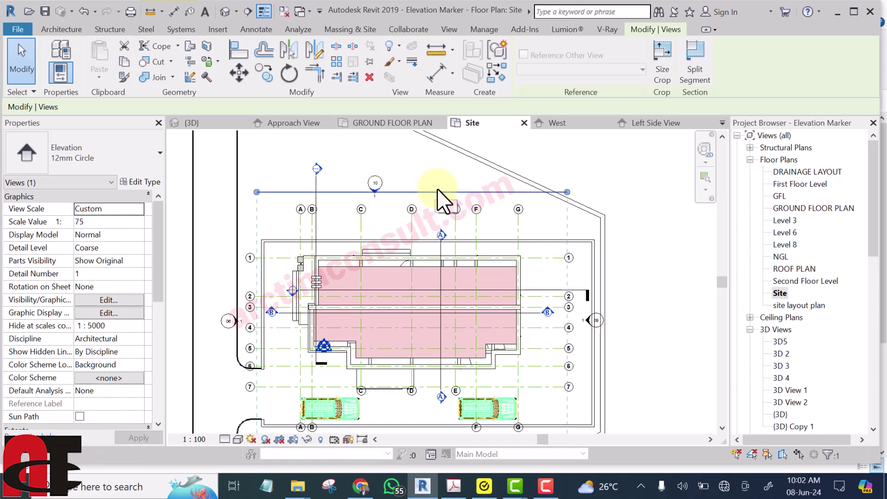
mouse_move(440, 189)
left_mouse_down()
mouse_move(439, 198)
mouse_move(429, 193)
left_mouse_up()
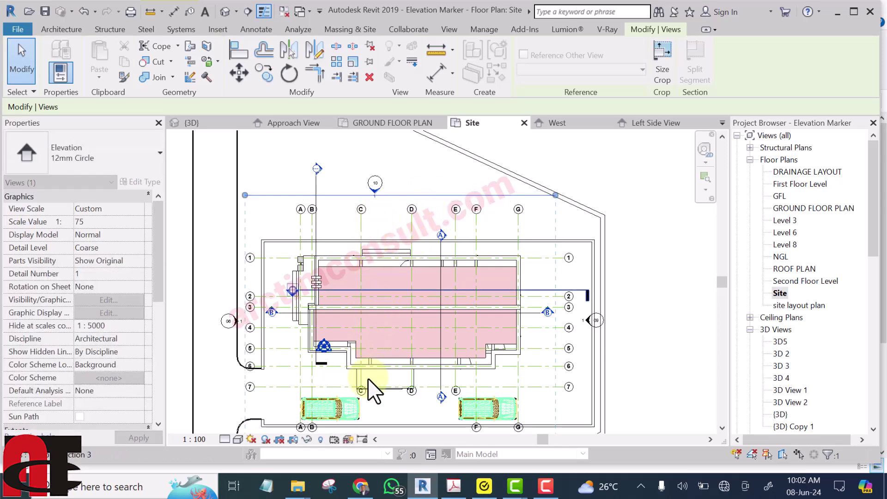
left_click(623, 172)
Open the Left Side View from elevation marker 10's arrow and examine how the building's side elevation is displayed.
left_click(375, 191)
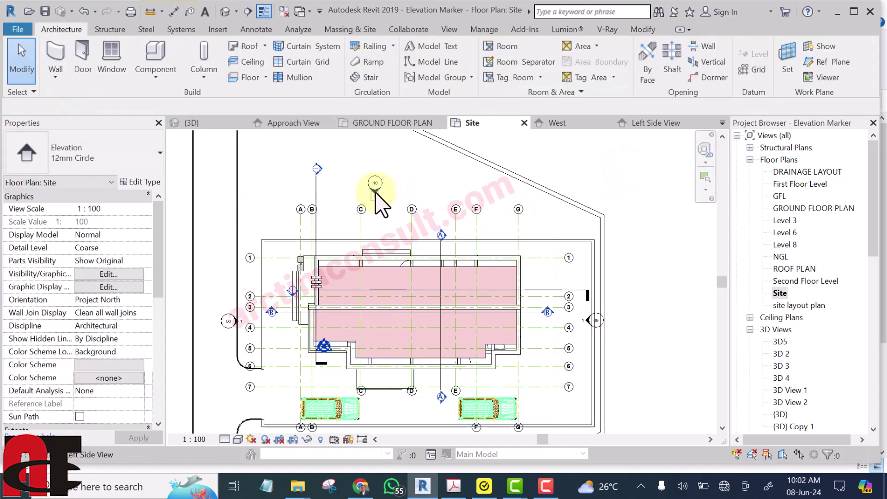
scroll(375, 191, "up", 5)
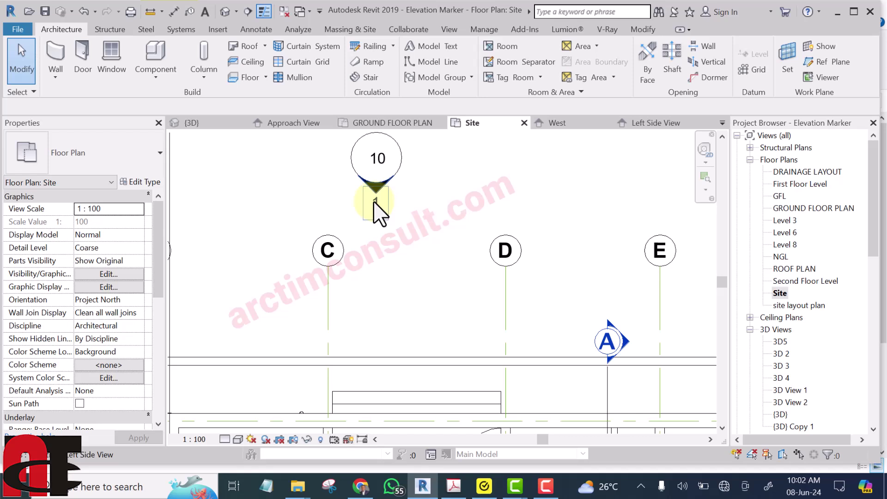
left_click(375, 203)
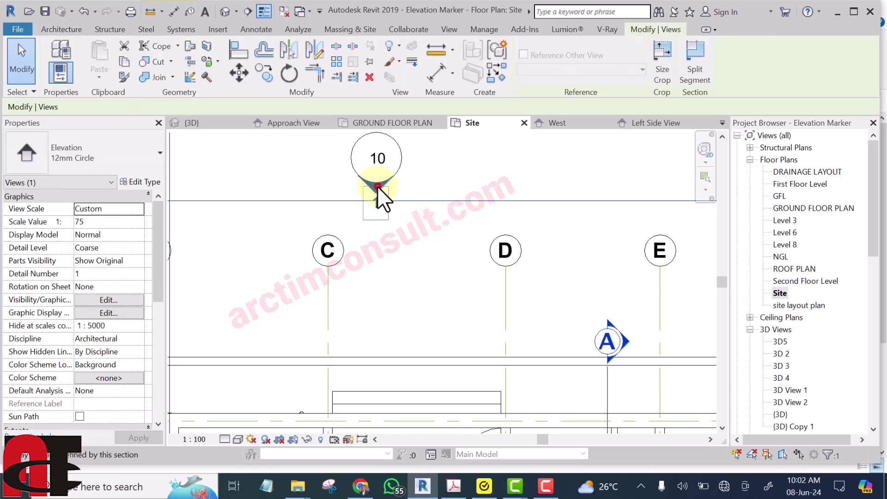
double_click(377, 186)
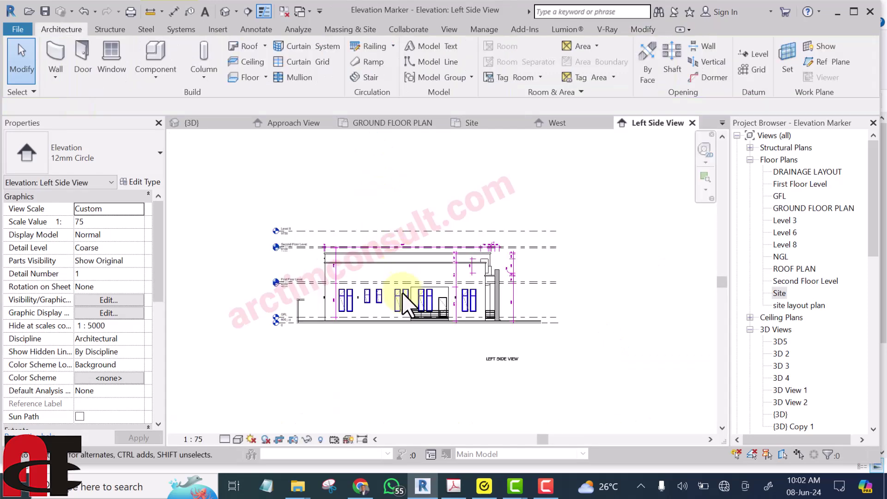
scroll(402, 304, "up", 3)
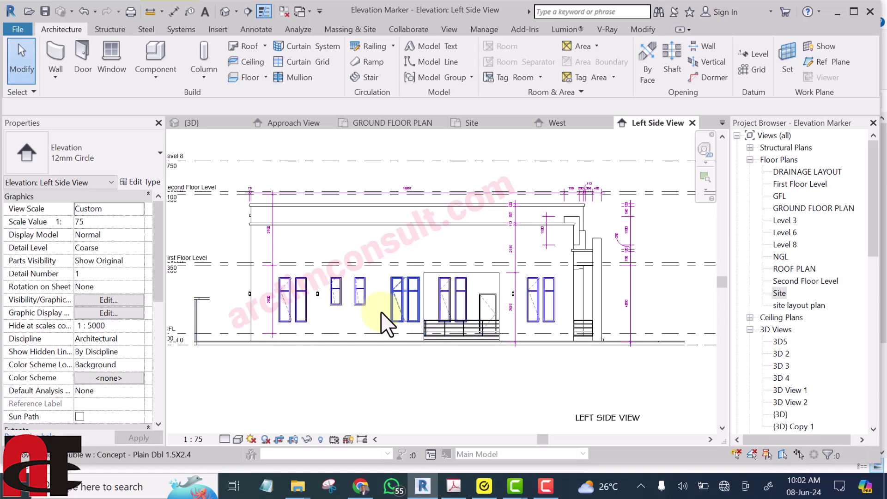
scroll(388, 344, "down", 2)
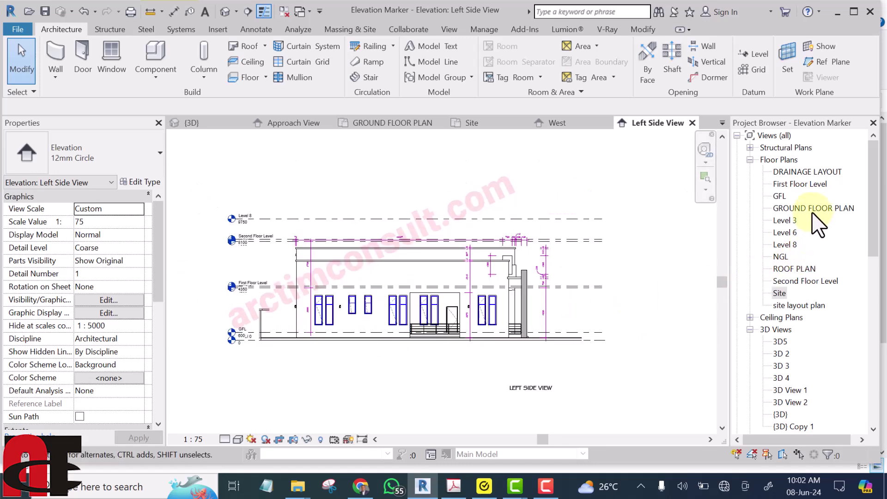
Return to the Site floor plan and move the Approach View line from across the building to beside elevation marker 06.
left_click(780, 296)
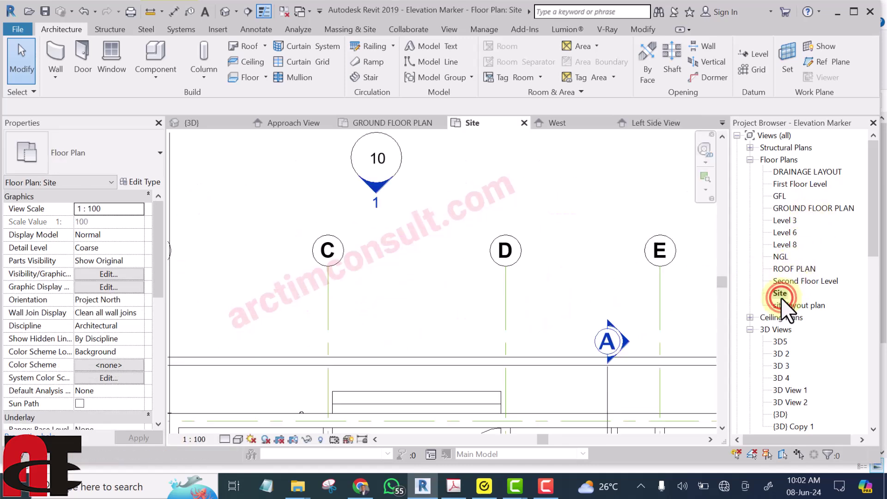
scroll(473, 224, "down", 5)
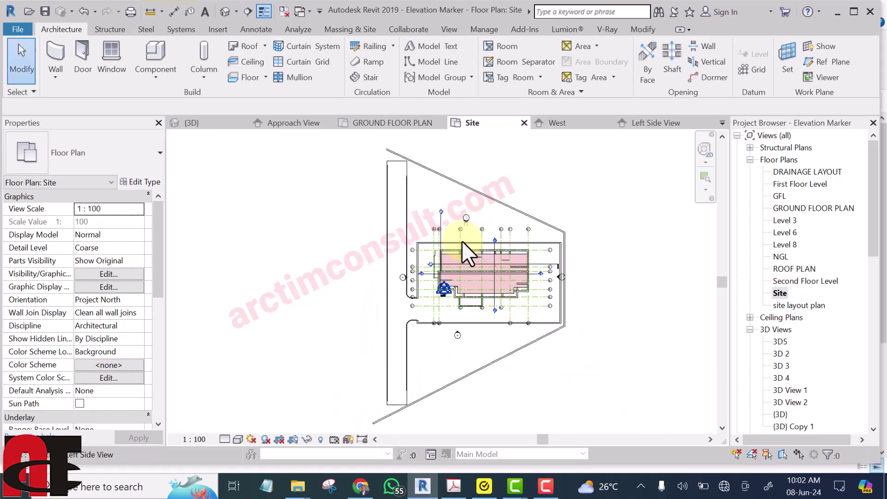
scroll(443, 277, "up", 5)
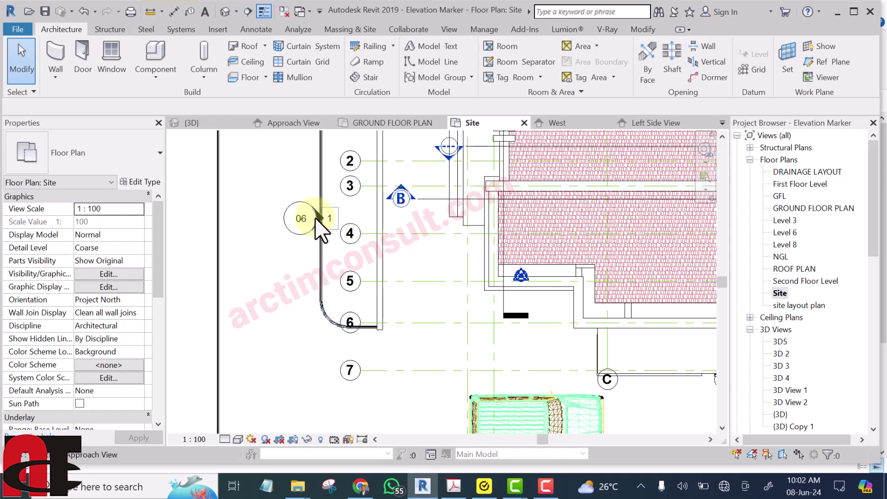
left_click(315, 209)
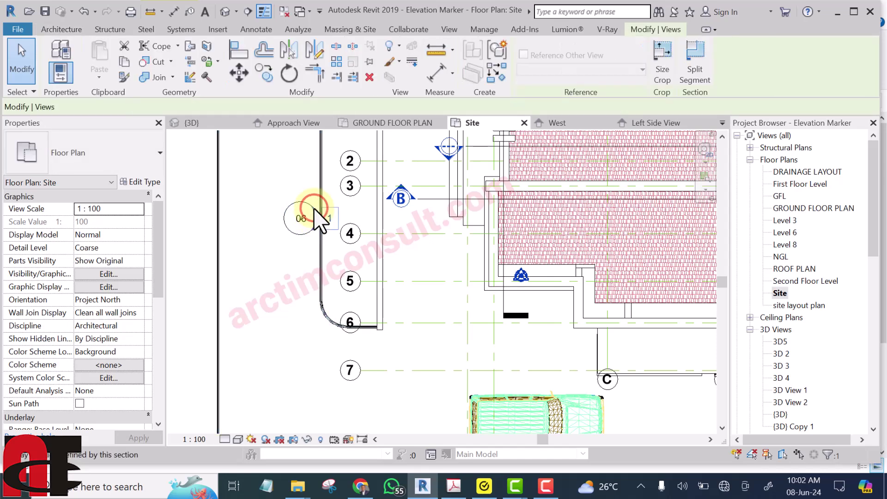
scroll(315, 210, "down", 4)
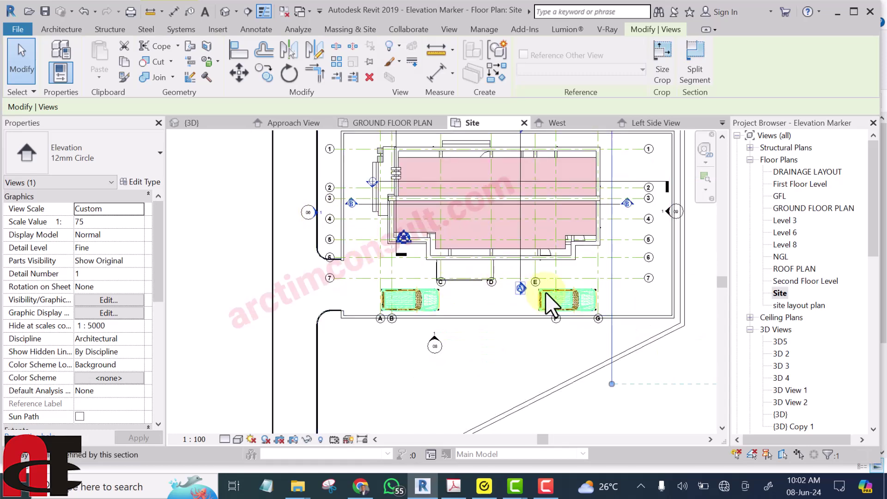
mouse_move(613, 297)
left_mouse_down()
mouse_move(609, 311)
mouse_move(594, 301)
mouse_move(459, 305)
mouse_move(314, 291)
mouse_move(317, 252)
left_mouse_up()
Open the Approach View from elevation marker 06's arrow and examine how the front elevation is displayed.
scroll(316, 245, "up", 4)
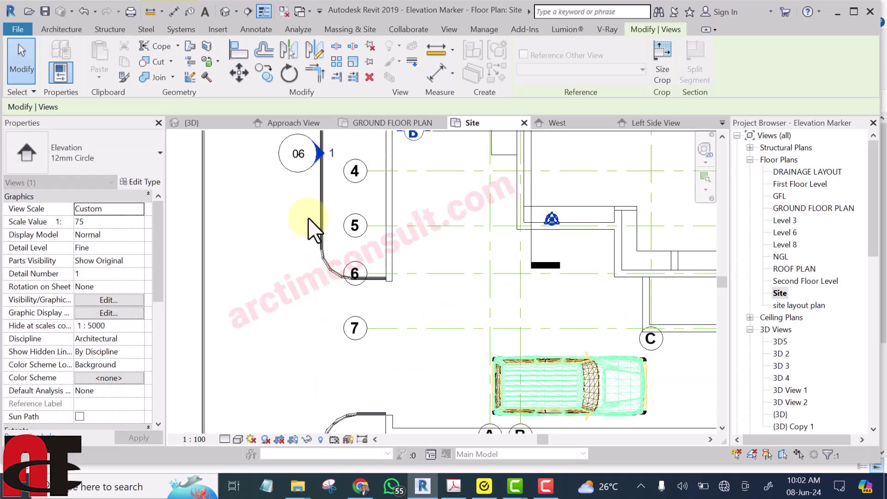
scroll(310, 185, "up", 2)
middle_click_drag(317, 214, 313, 340)
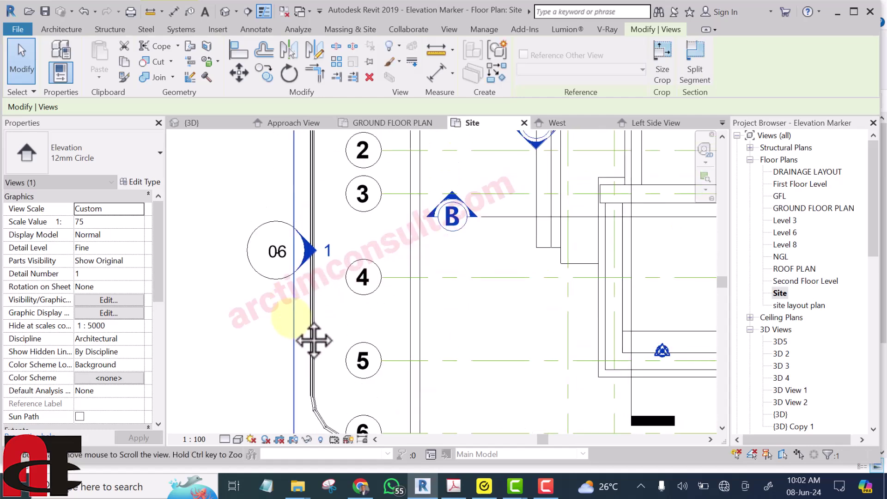
scroll(326, 253, "up", 4)
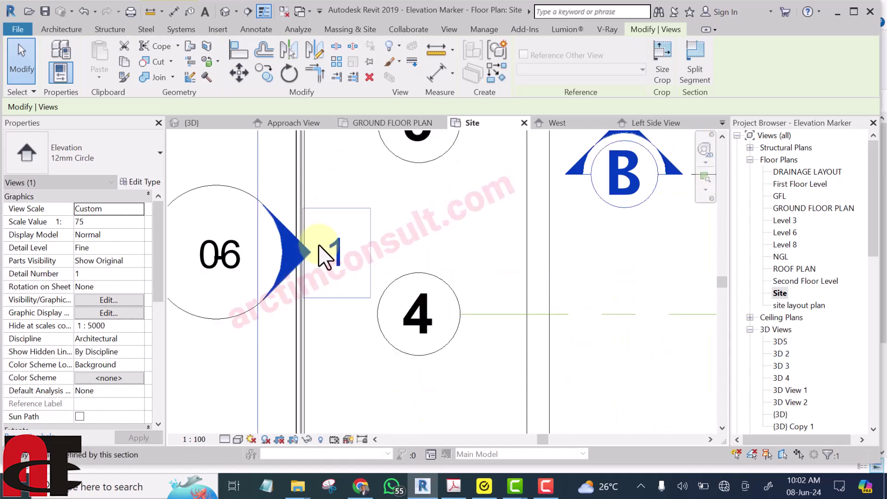
double_click(342, 252)
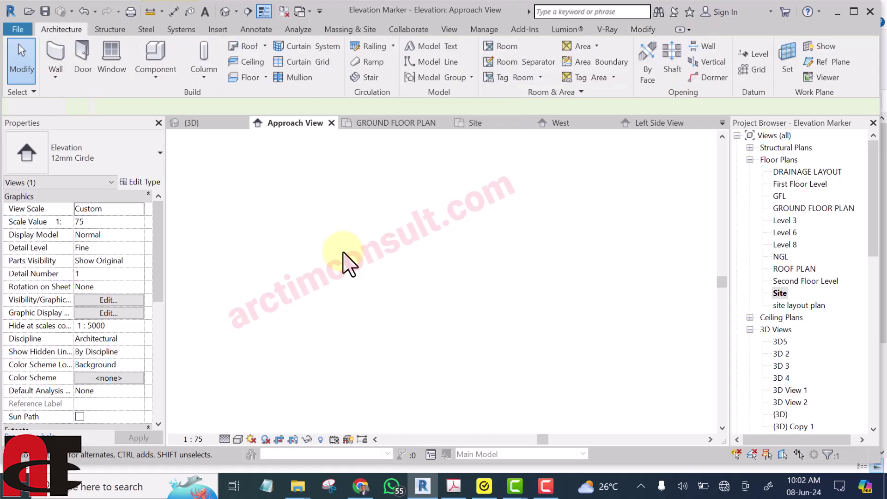
scroll(435, 353, "up", 5)
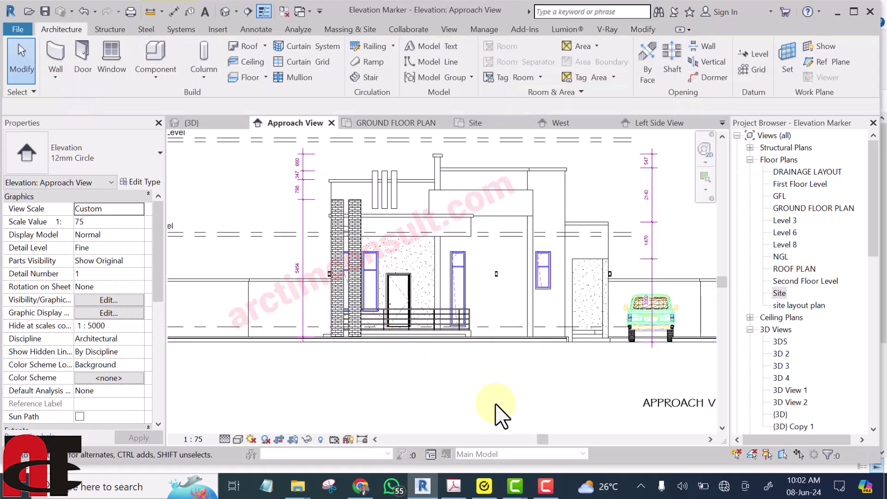
scroll(439, 383, "down", 4)
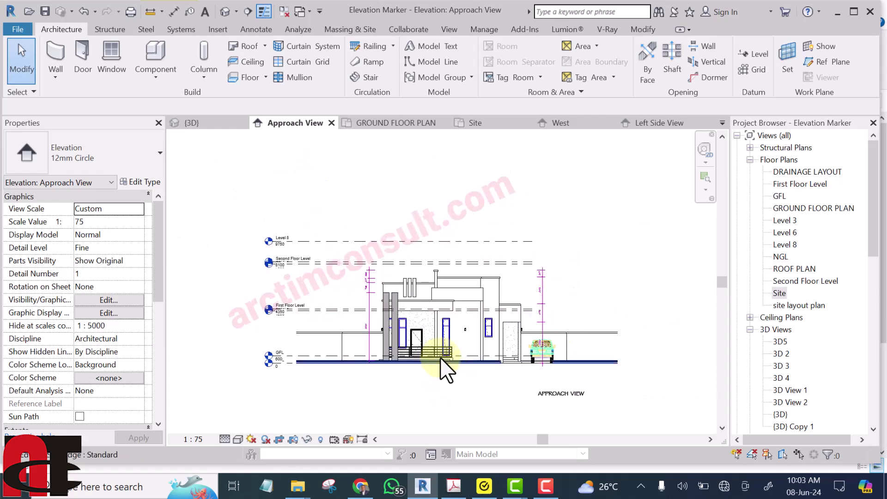
Return to the Site floor plan and remove the interlock paving, road edges and fence beside elevation marker 06 from the plan.
double_click(780, 293)
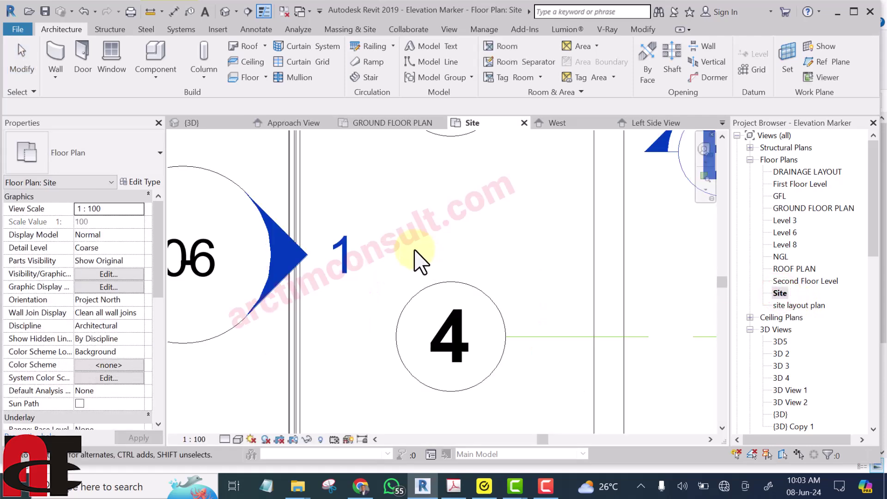
scroll(414, 258, "down", 6)
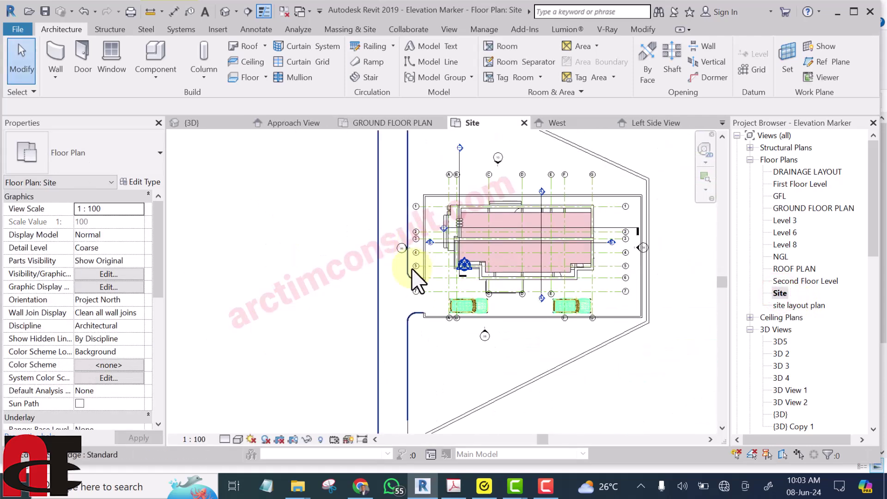
scroll(412, 280, "up", 4)
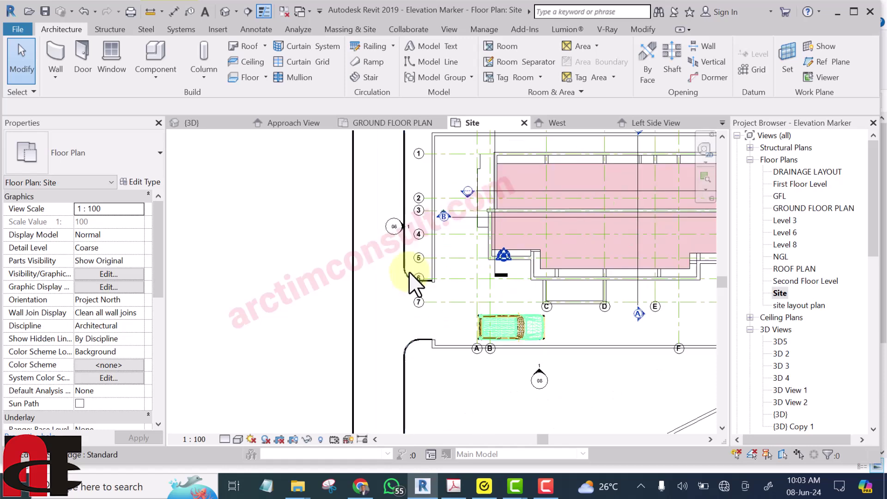
scroll(356, 245, "down", 3)
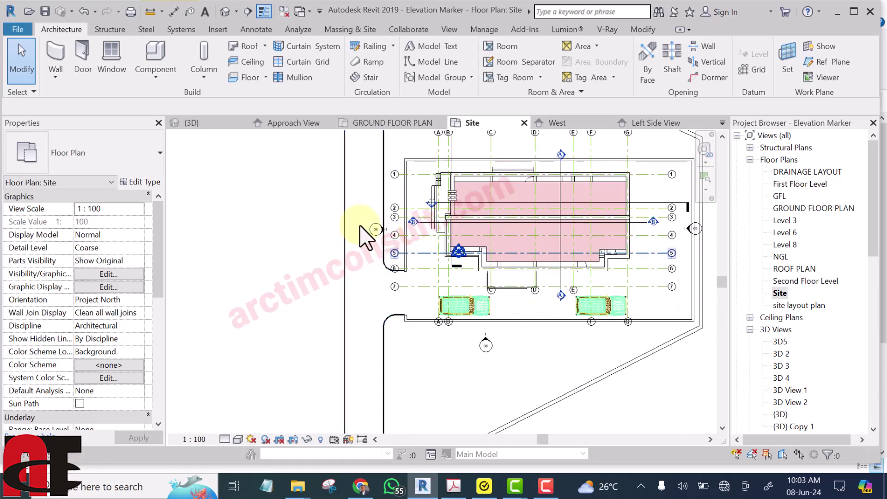
scroll(336, 253, "down", 2)
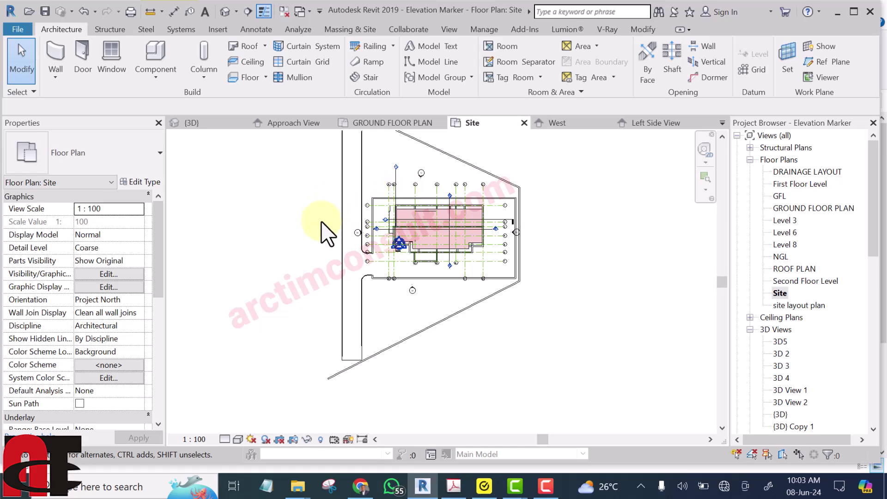
scroll(323, 224, "up", 6)
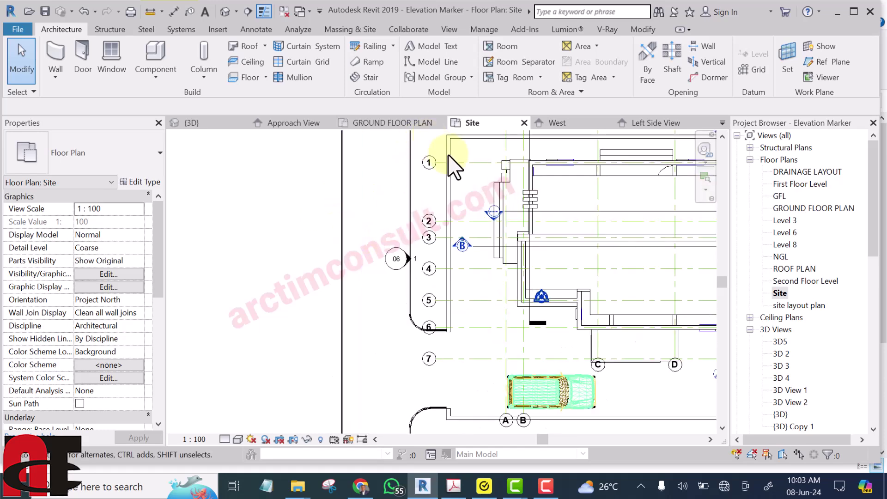
scroll(457, 180, "up", 1)
left_click(457, 184)
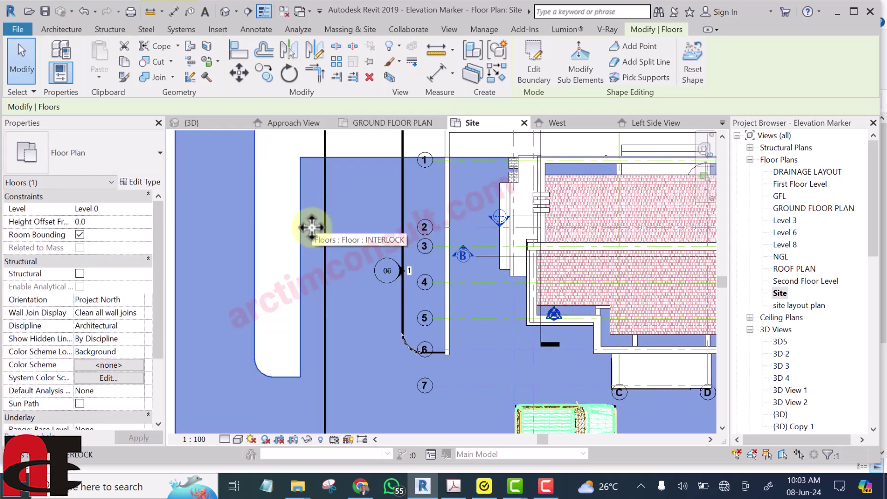
key("Escape")
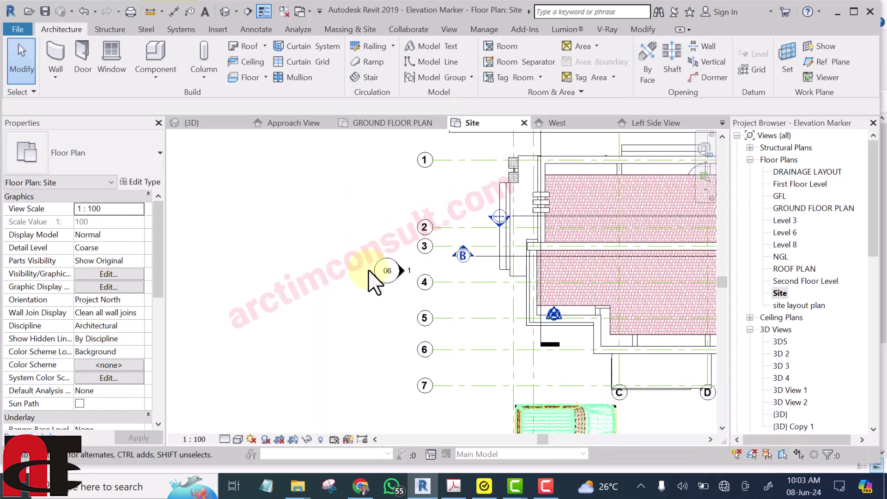
Move the whole elevation marker 06 with its arrow across the building to the space between grid G and elevation marker 09.
scroll(374, 281, "up", 5)
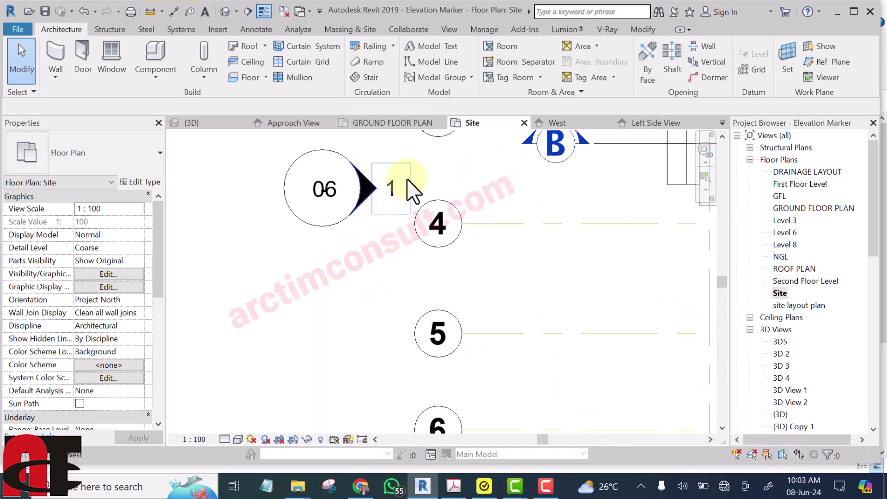
mouse_move(435, 153)
left_mouse_down()
mouse_move(296, 197)
mouse_move(274, 196)
left_mouse_up()
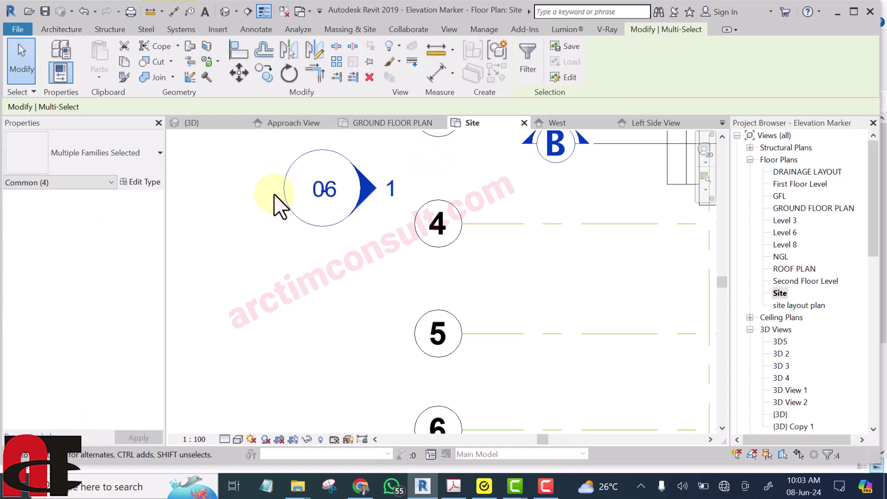
scroll(277, 203, "down", 6)
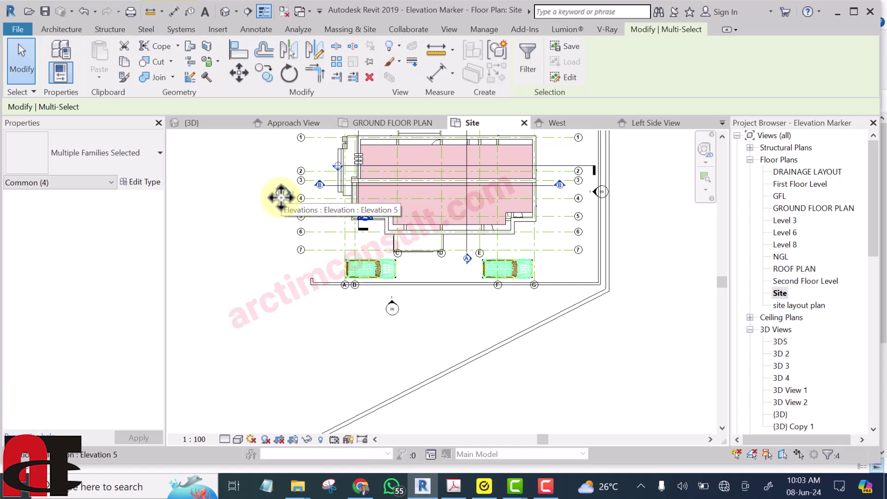
left_click(279, 194)
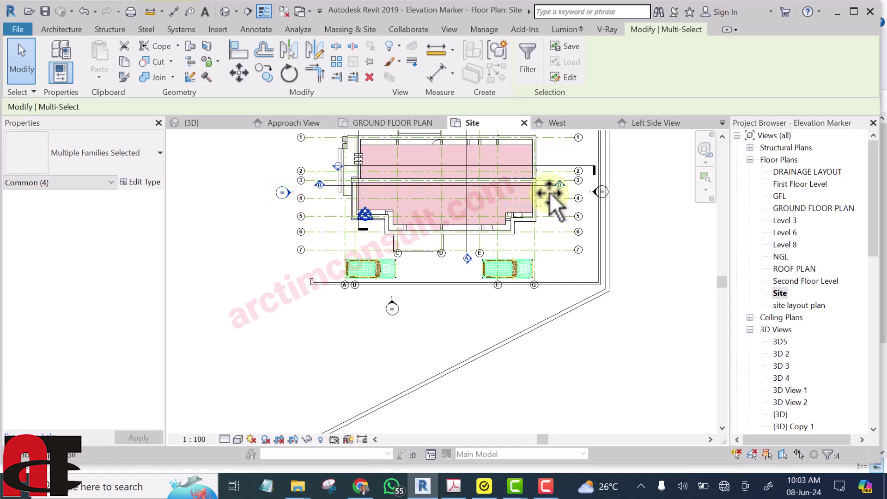
left_click_drag(550, 192, 547, 197)
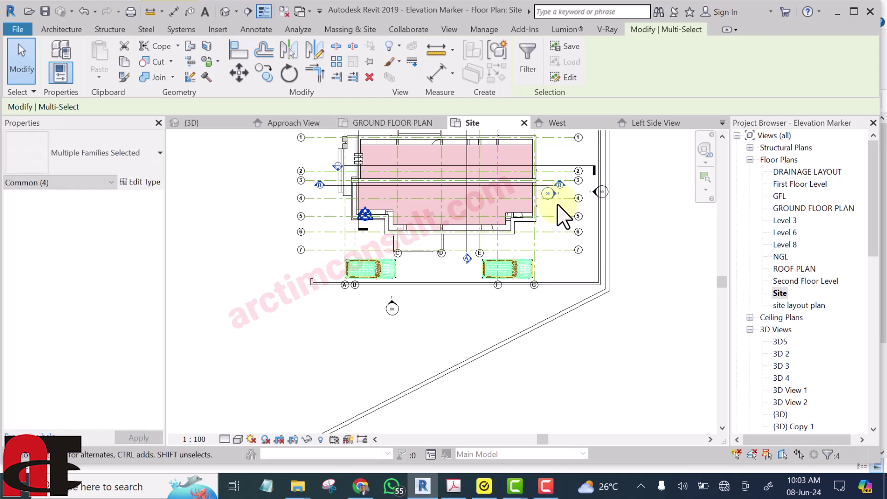
scroll(557, 199, "up", 1)
scroll(562, 208, "up", 5)
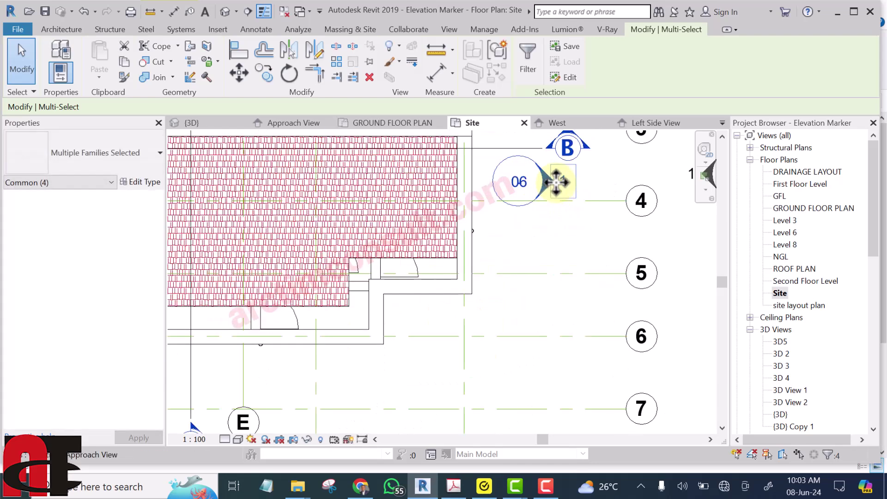
scroll(351, 233, "down", 5)
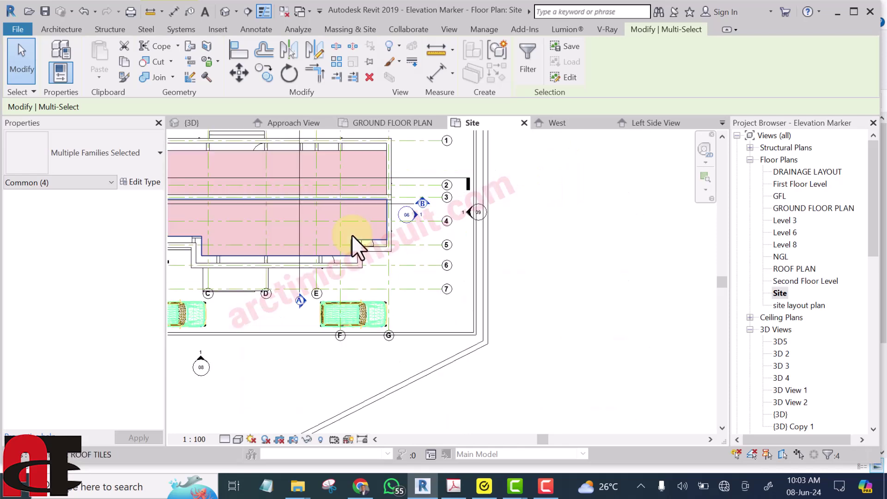
left_click(636, 238)
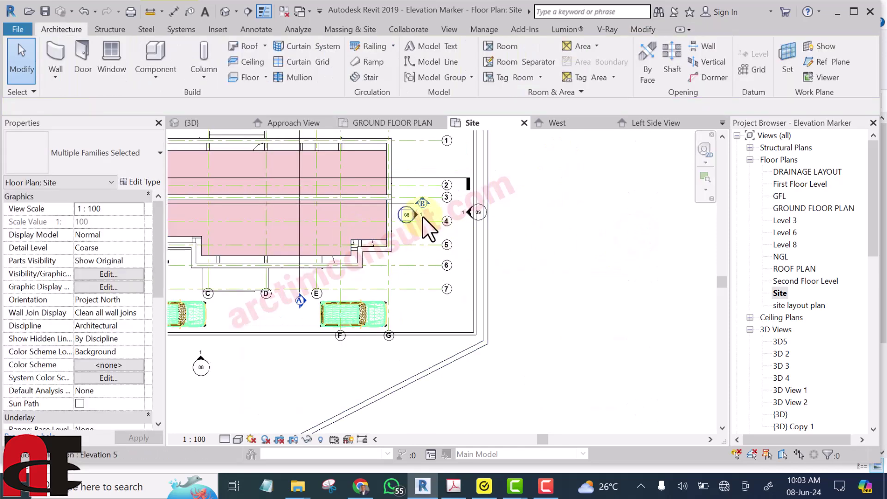
Open the Approach View from the relocated marker 06's arrow and examine what the elevation shows from its new position.
scroll(422, 213, "down", 3)
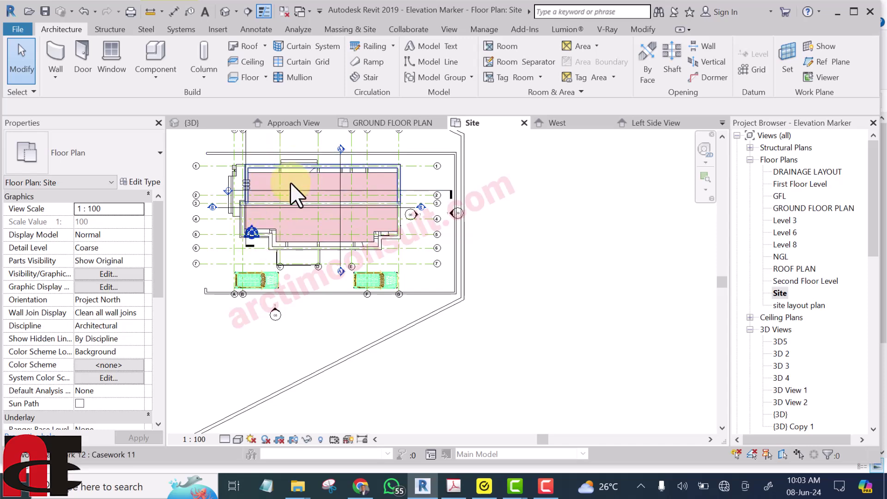
scroll(423, 219, "up", 3)
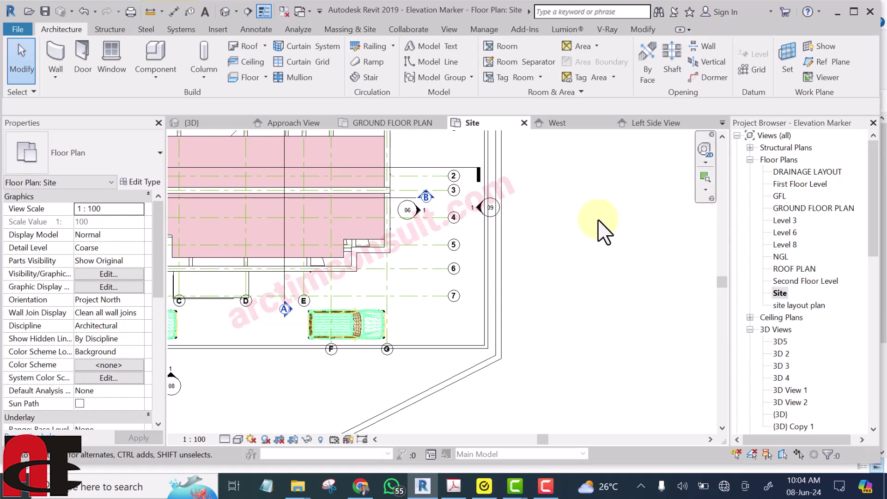
scroll(415, 211, "up", 5)
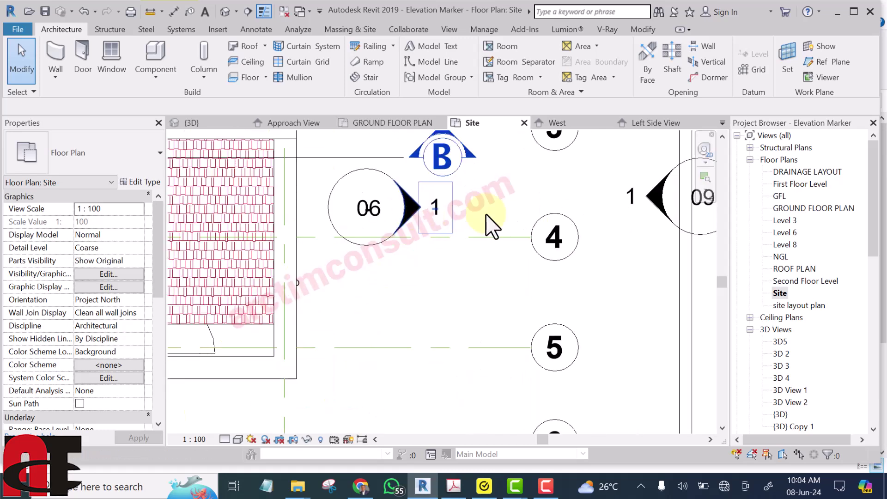
double_click(434, 207)
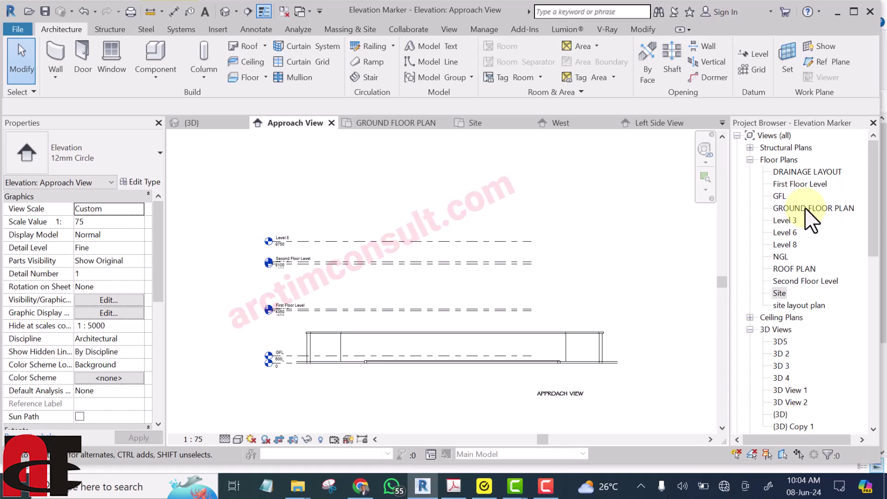
Return to the Site floor plan, select marker 06 with its arrow and examine its position and facing direction relative to the building.
double_click(779, 293)
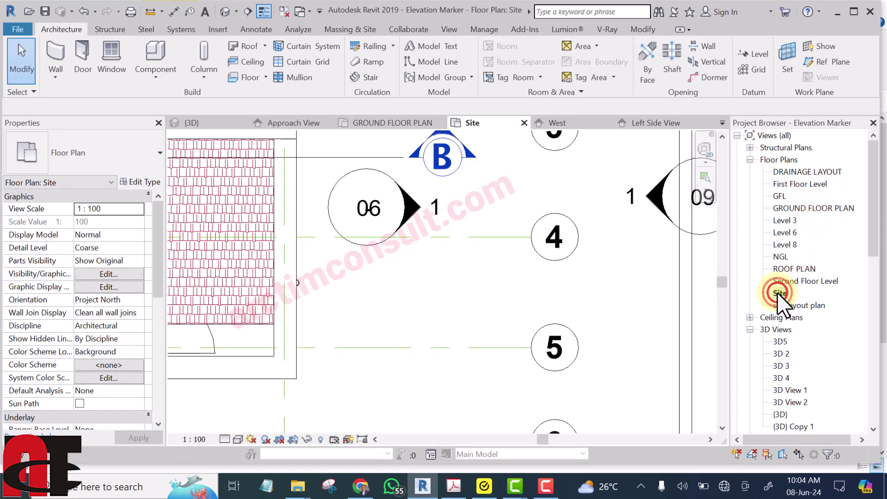
scroll(508, 243, "down", 3)
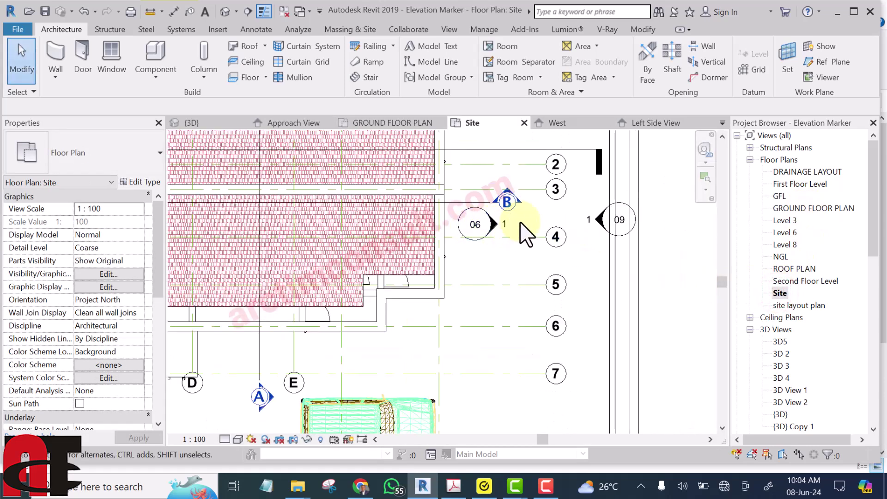
left_click_drag(522, 217, 484, 231)
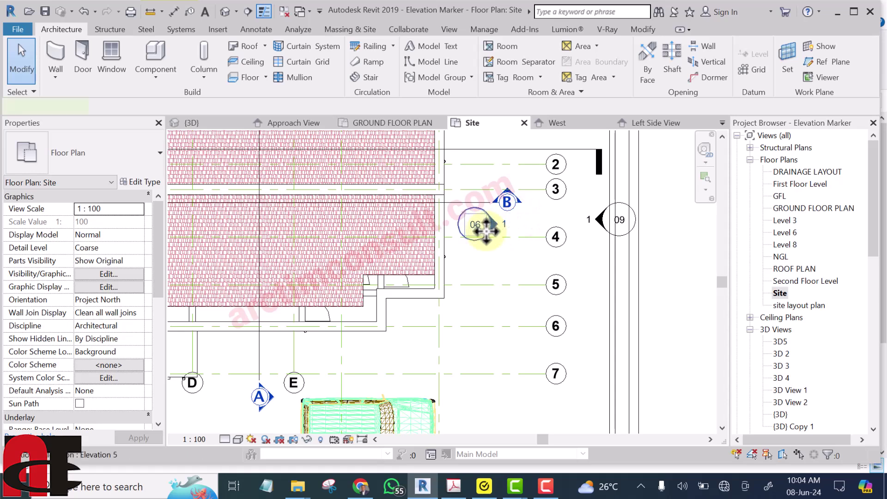
scroll(519, 228, "down", 5)
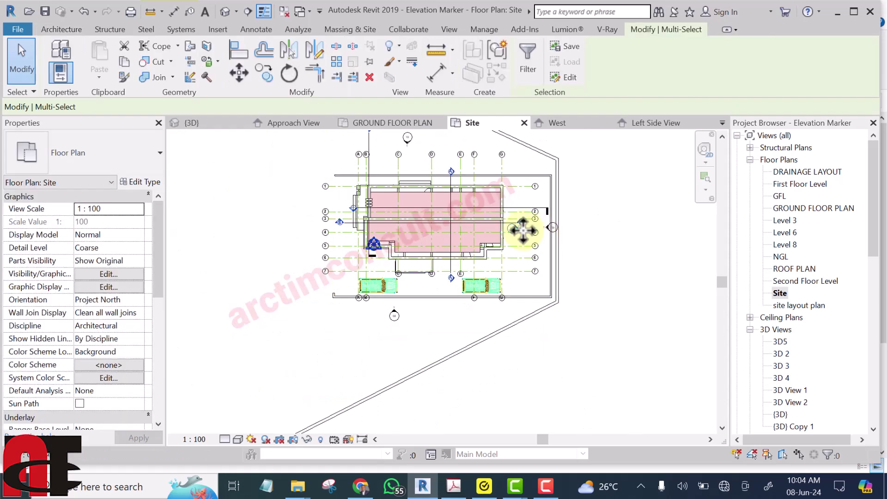
scroll(524, 236, "up", 4)
scroll(575, 247, "down", 3)
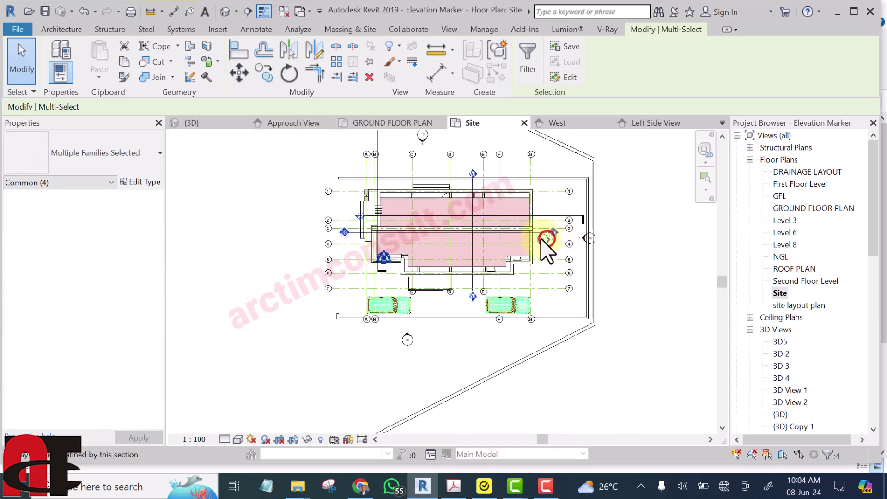
left_click(545, 239)
scroll(536, 251, "up", 2)
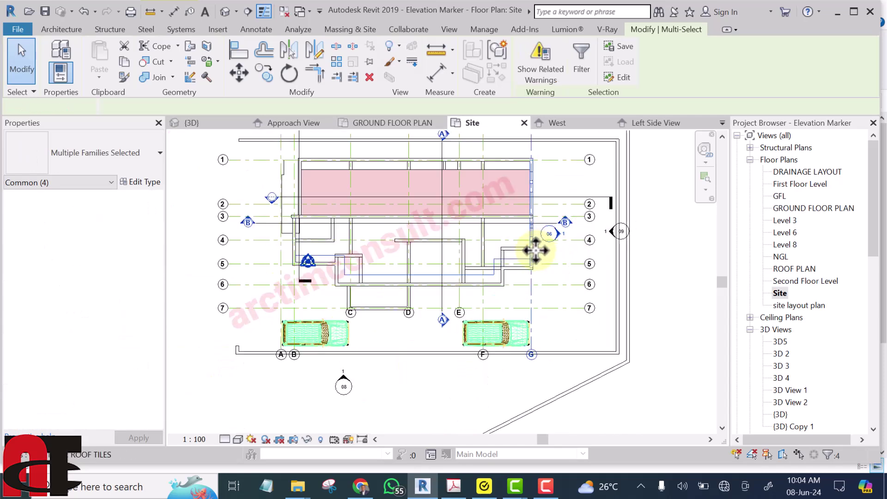
scroll(535, 251, "up", 5)
left_click(573, 261)
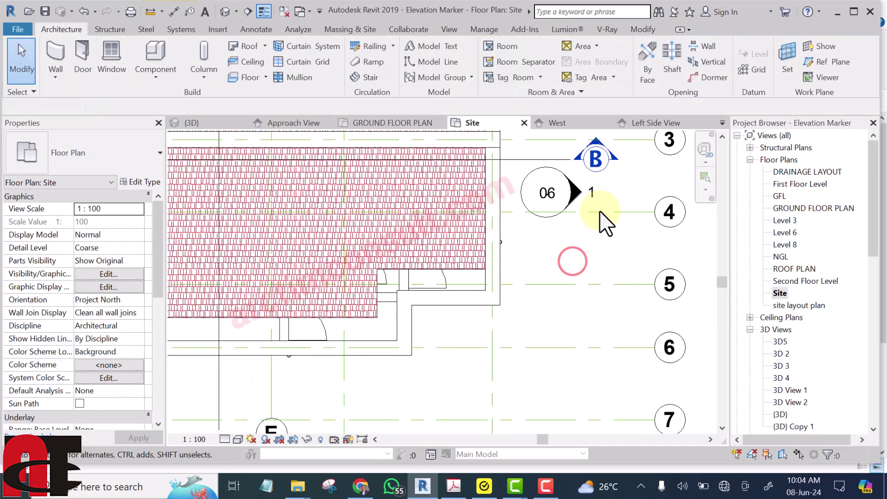
Highlight elevation marker 06's circle and arrow together near grid 4 to inspect them, and clear the selection.
scroll(619, 192, "up", 3)
middle_click_drag(620, 192, 619, 224)
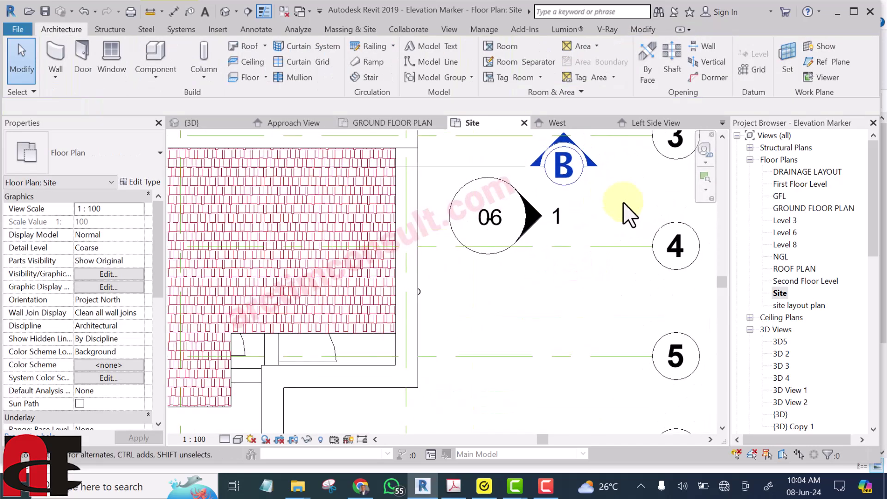
left_click(526, 236)
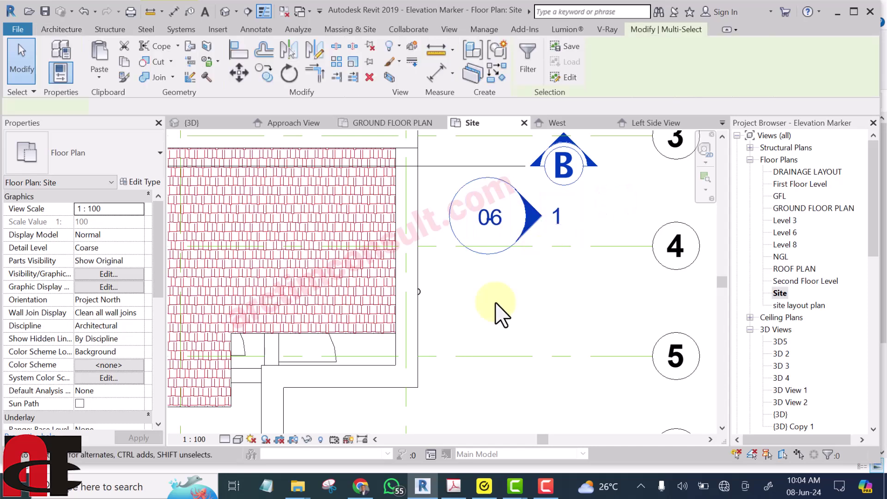
scroll(460, 322, "down", 3)
left_click(481, 311)
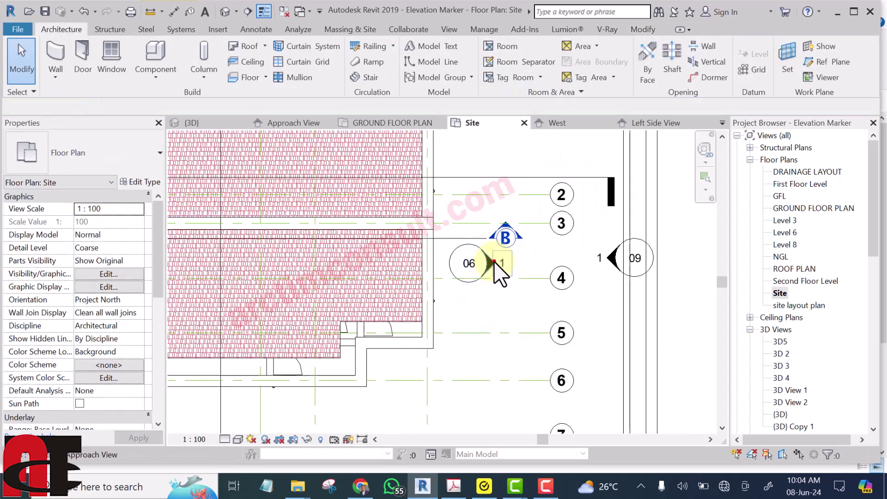
Display the Approach View line from marker 06's arrow and examine where it runs relative to the building.
left_click(495, 262)
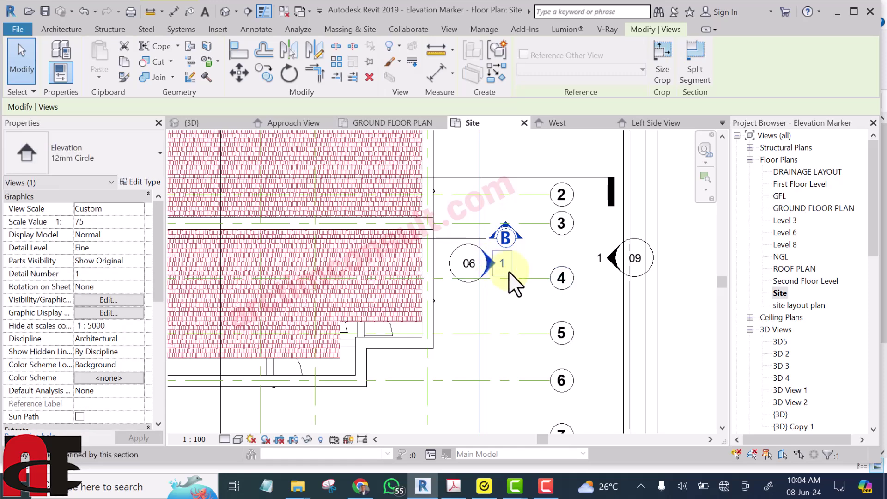
scroll(492, 206, "down", 3)
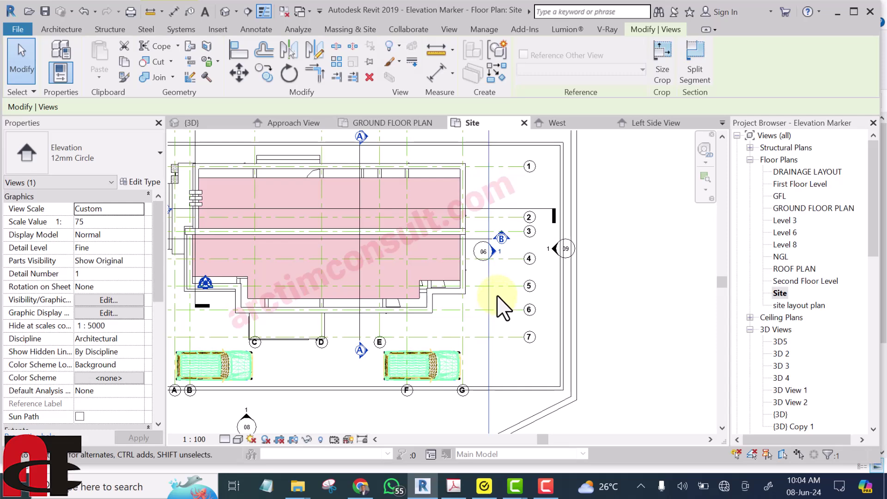
scroll(495, 255, "up", 2)
scroll(556, 270, "up", 3)
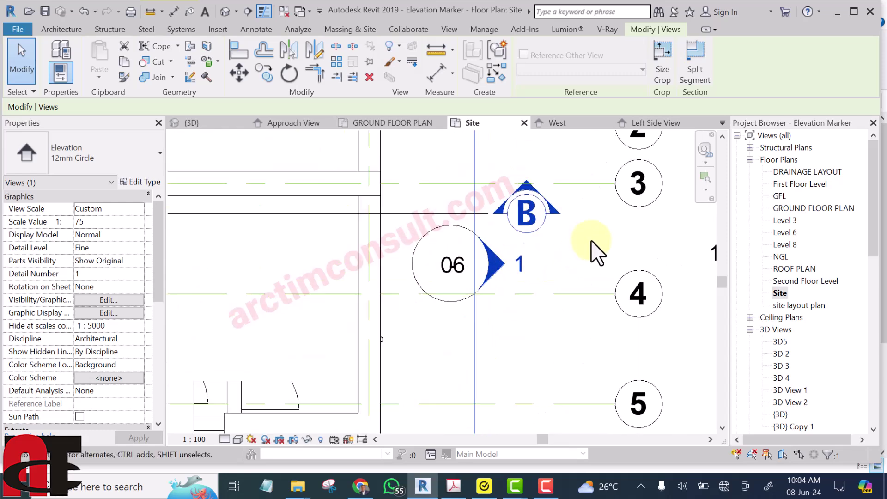
left_click(606, 242)
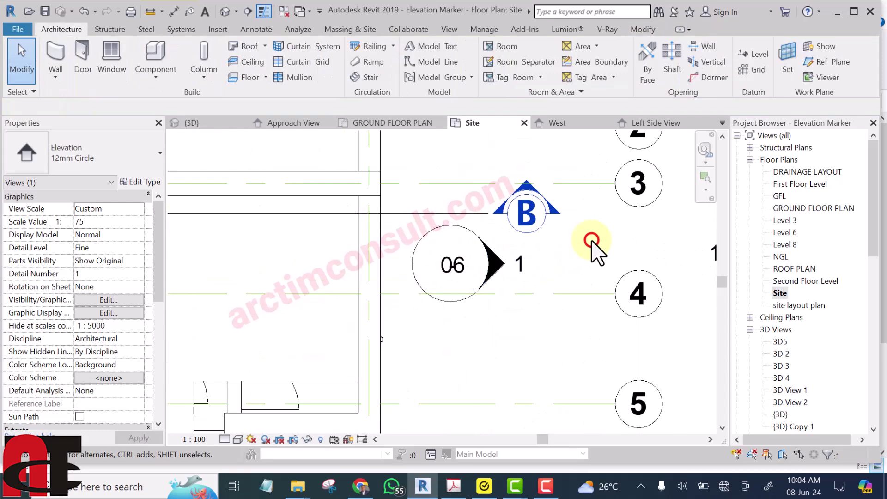
Move elevation marker 06 with its arrow across the building to outside the grid bubbles between grids 3 and 4, facing the building, and clear the selection.
left_click(447, 275)
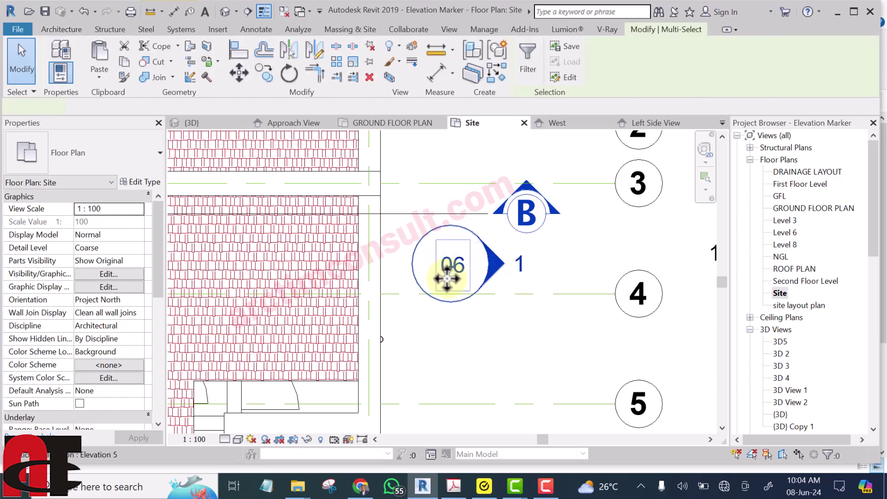
scroll(564, 242, "down", 3)
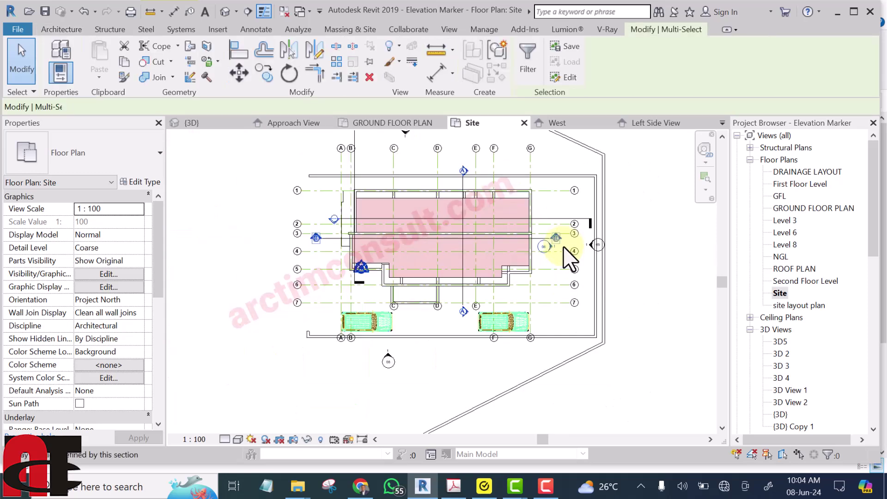
left_click(550, 246)
left_click_drag(545, 248, 412, 258)
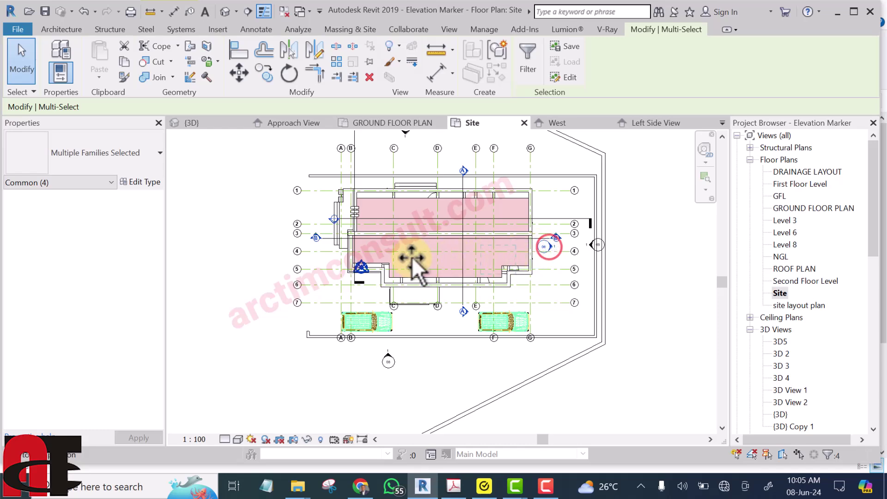
left_click_drag(323, 249, 284, 246)
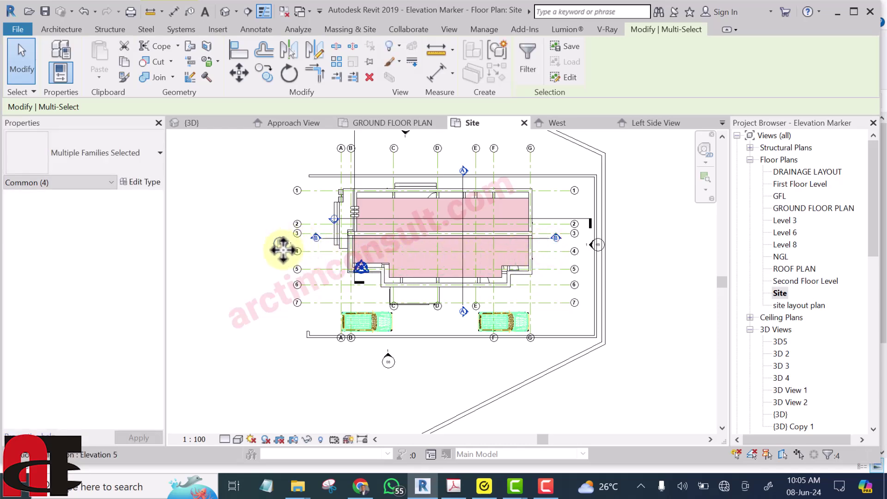
scroll(283, 250, "up", 3)
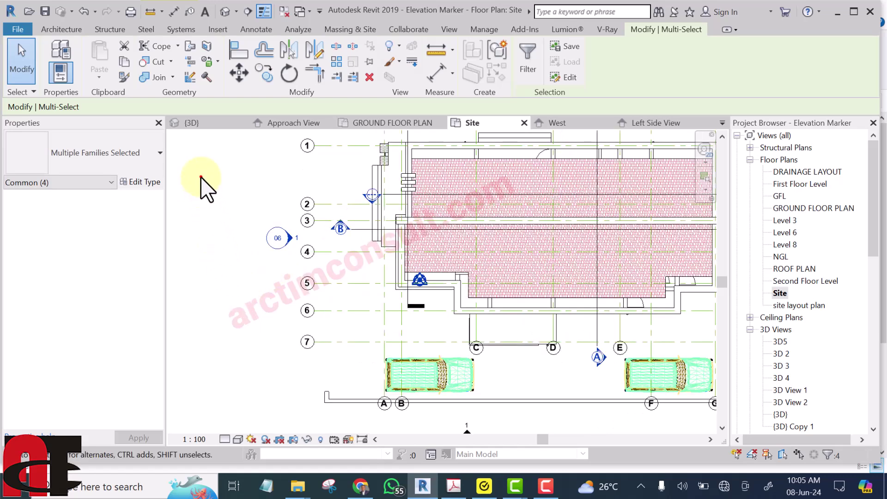
left_click(200, 177)
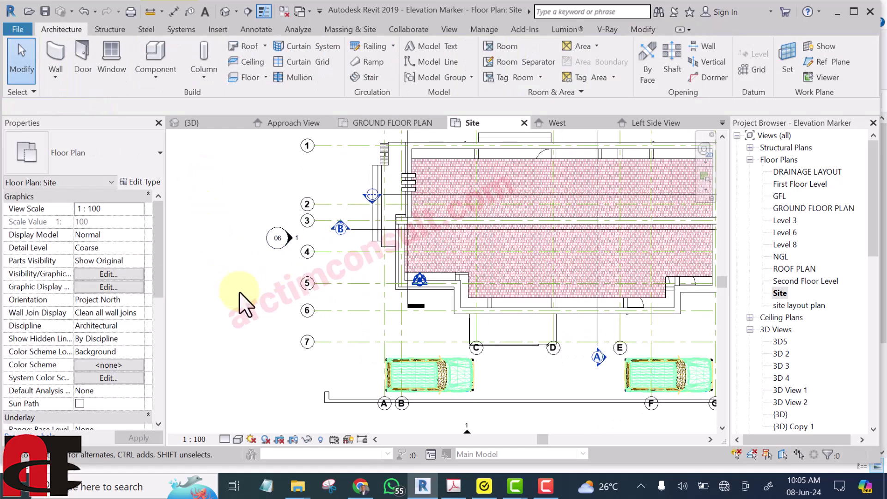
Display the Approach View line from the relocated marker 06's arrow, examine its position outside the building, and clear the selection.
scroll(266, 237, "up", 5)
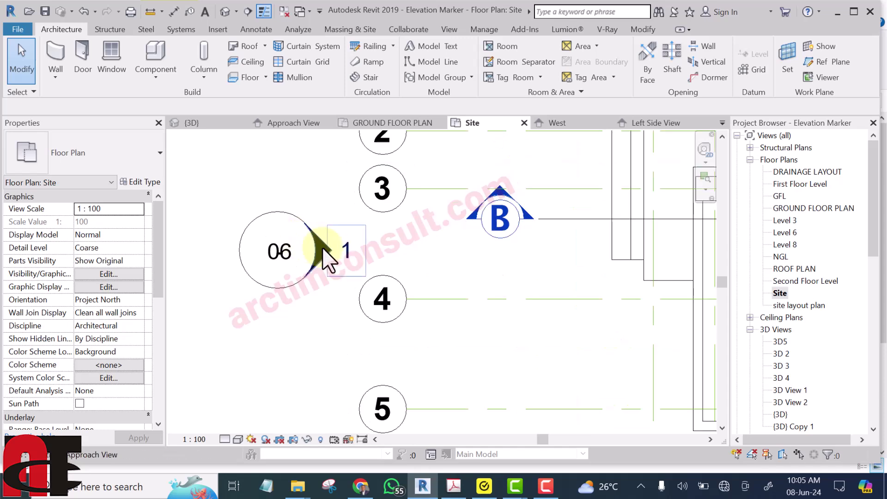
left_click(322, 250)
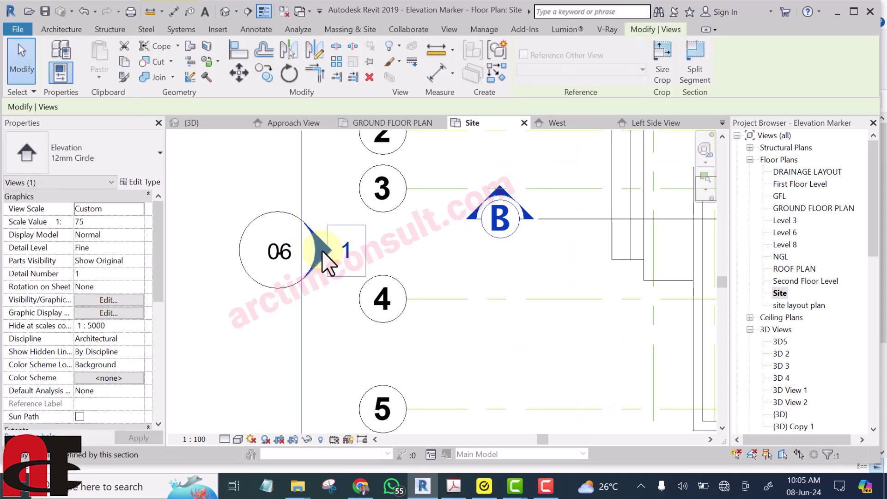
left_click(301, 153)
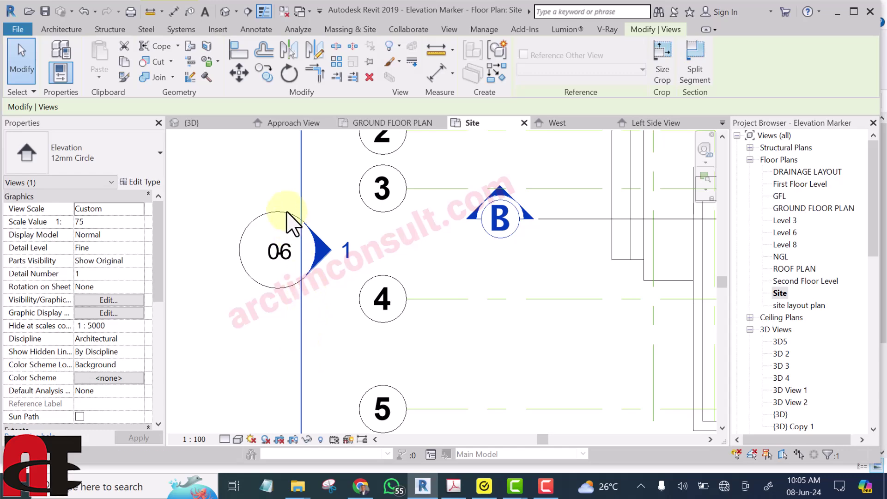
scroll(287, 203, "down", 5)
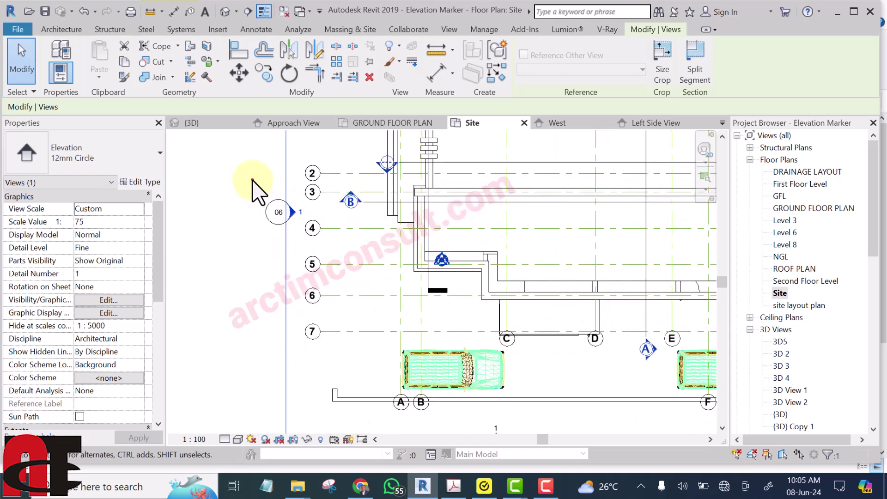
left_click(253, 180)
Open the Approach View from marker 06's arrow, examine the building's elevation, and return to the Site floor plan.
scroll(302, 221, "up", 3)
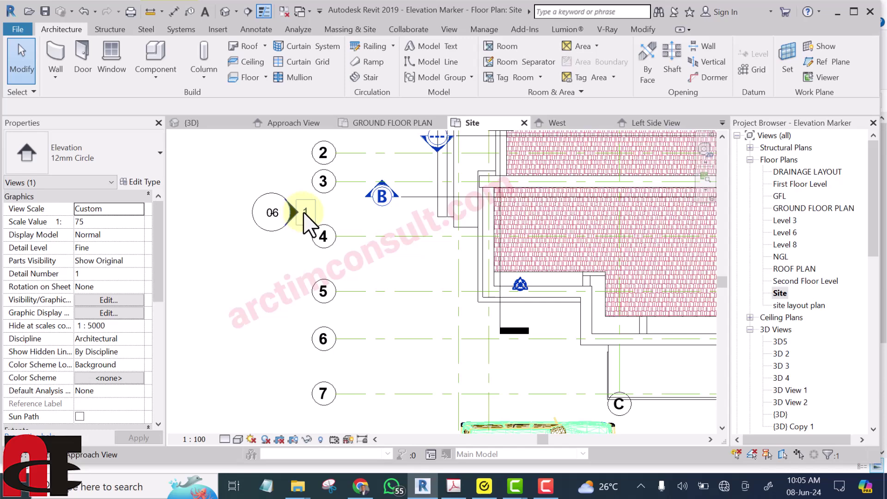
double_click(304, 215)
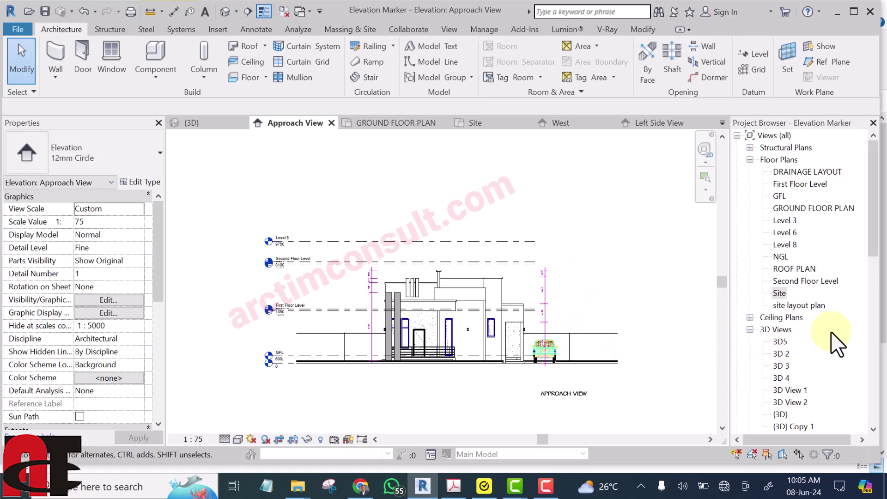
double_click(778, 293)
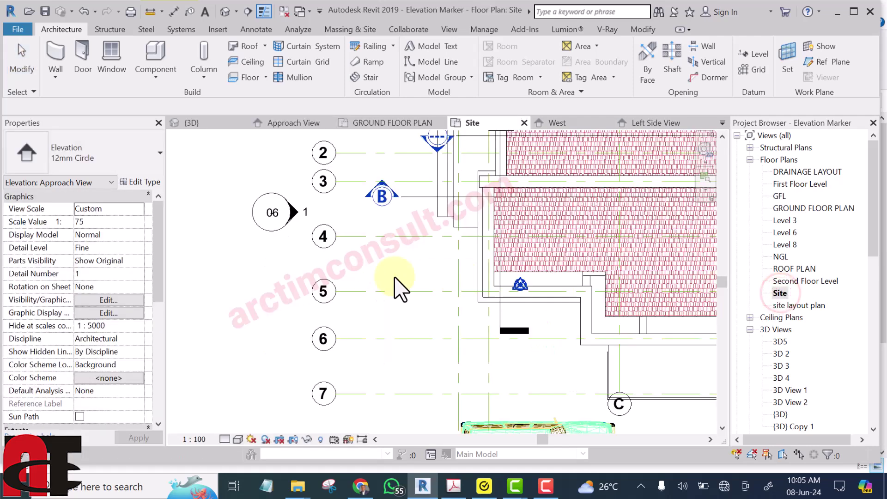
scroll(269, 272, "down", 5)
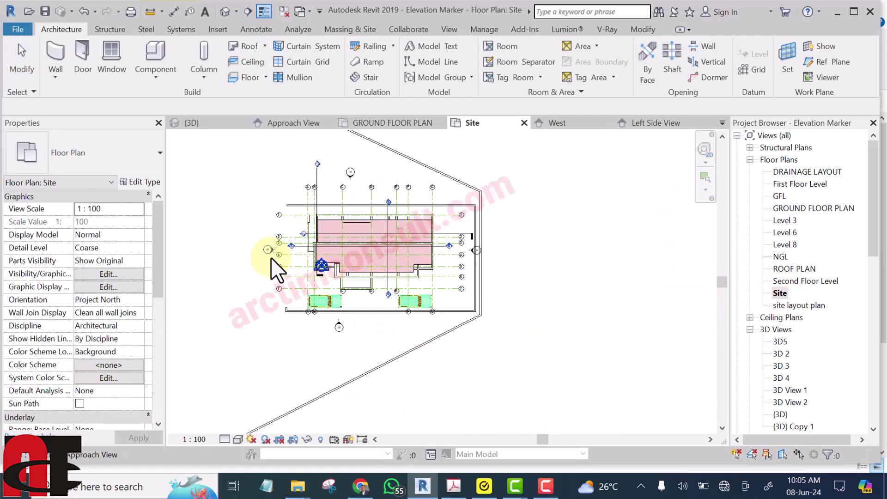
Open the GROUND FLOOR PLAN to check whether it shows the elevation markers, and return to the Site floor plan.
left_click(790, 294)
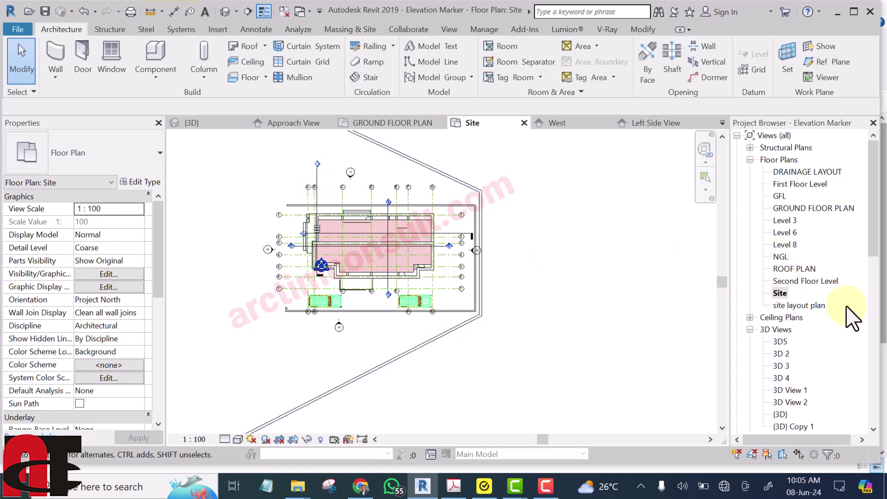
double_click(806, 209)
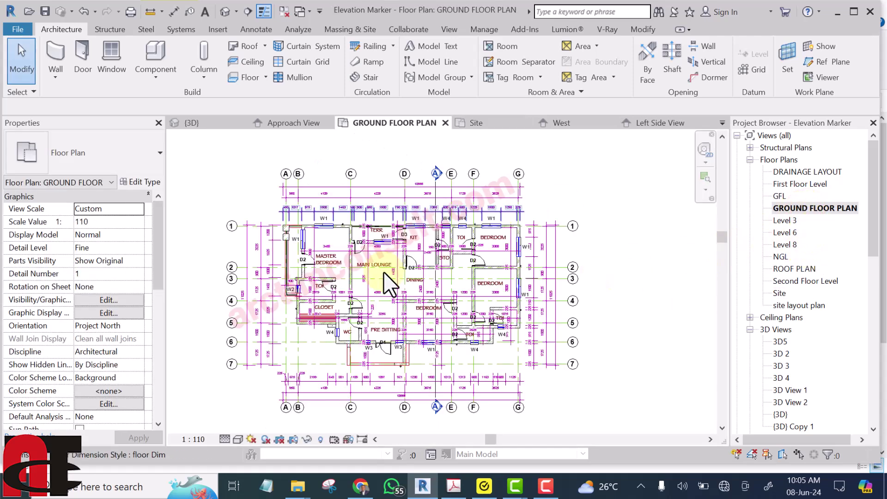
double_click(780, 294)
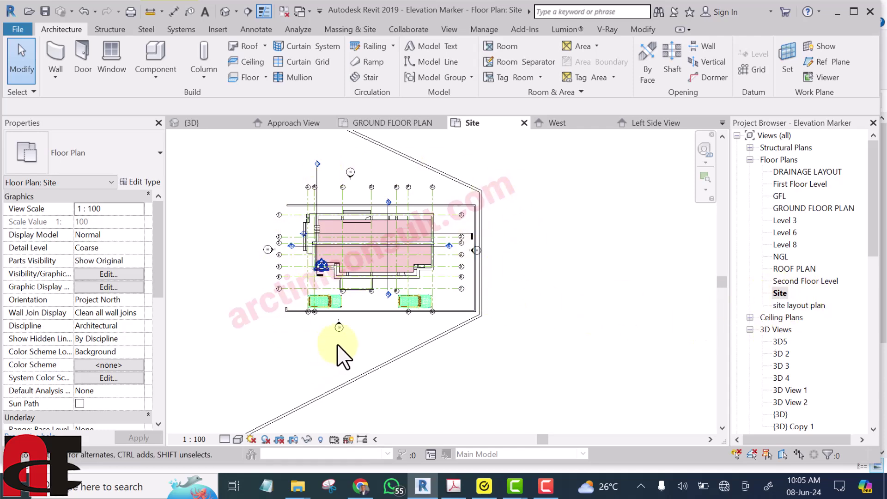
Examine marker 06's position beside grids 3 and 4 and its arrow's facing direction relative to the building.
scroll(300, 282, "up", 4)
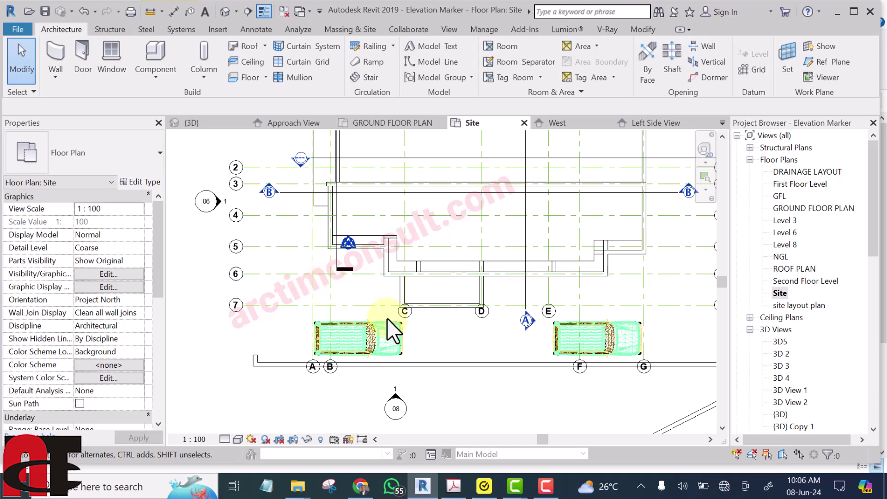
scroll(251, 242, "up", 2)
scroll(273, 241, "up", 2)
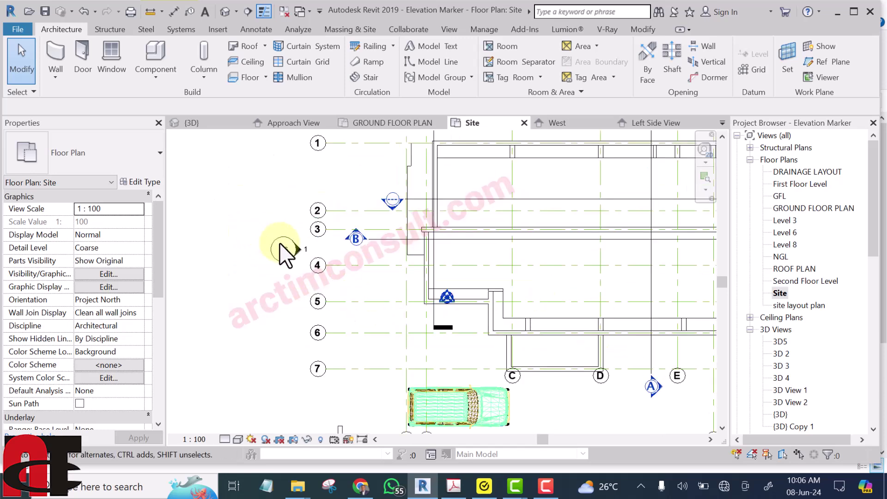
scroll(282, 249, "up", 3)
scroll(280, 272, "down", 1)
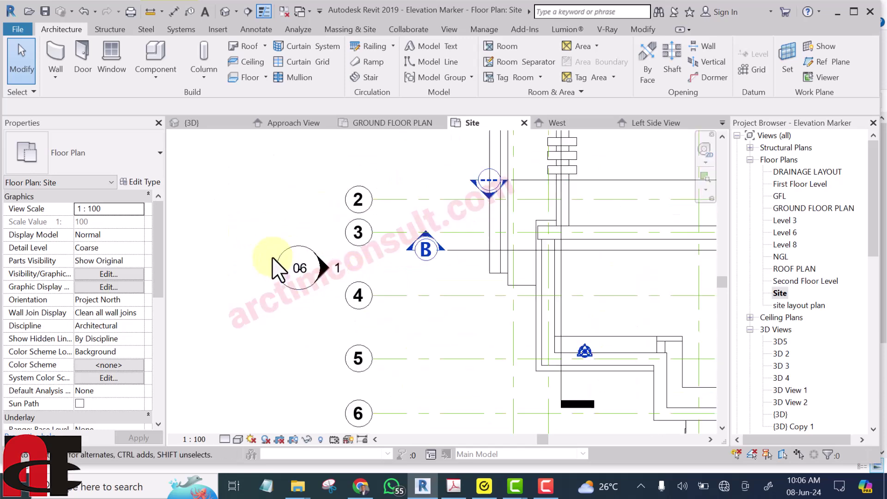
scroll(273, 261, "down", 1)
scroll(277, 267, "up", 1)
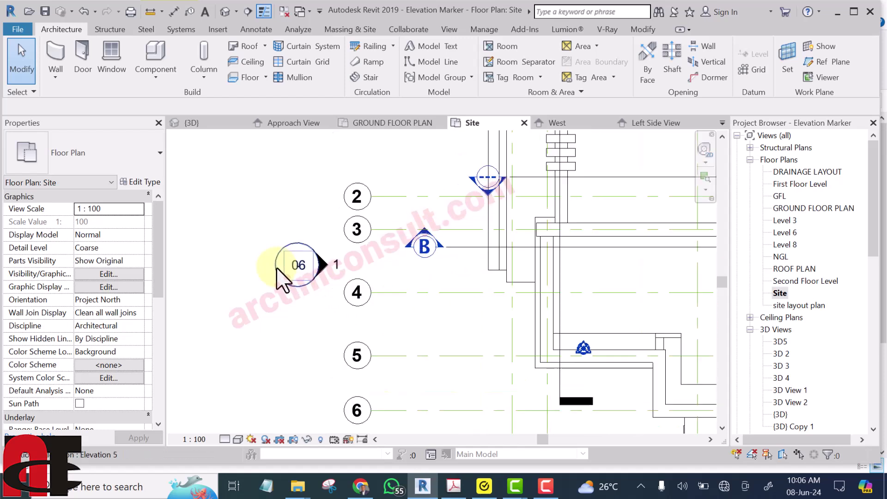
scroll(284, 267, "down", 2)
scroll(293, 275, "up", 1)
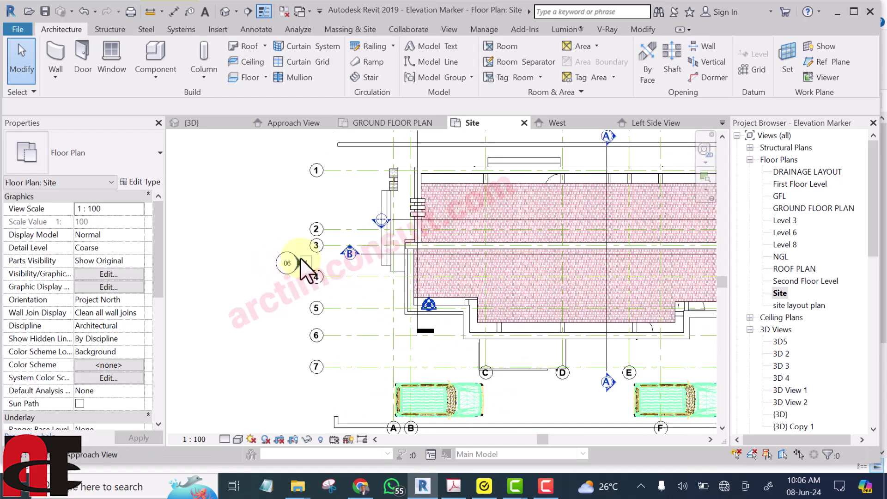
scroll(301, 259, "up", 2)
Display the Approach View's depth boundary and pull its far clip in from beyond the site to between marker 06 and the building.
left_click(303, 261)
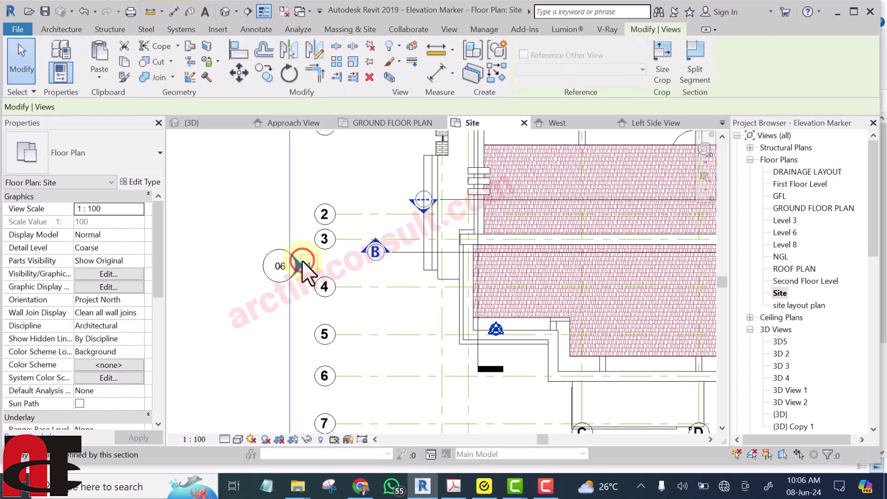
scroll(302, 260, "down", 4)
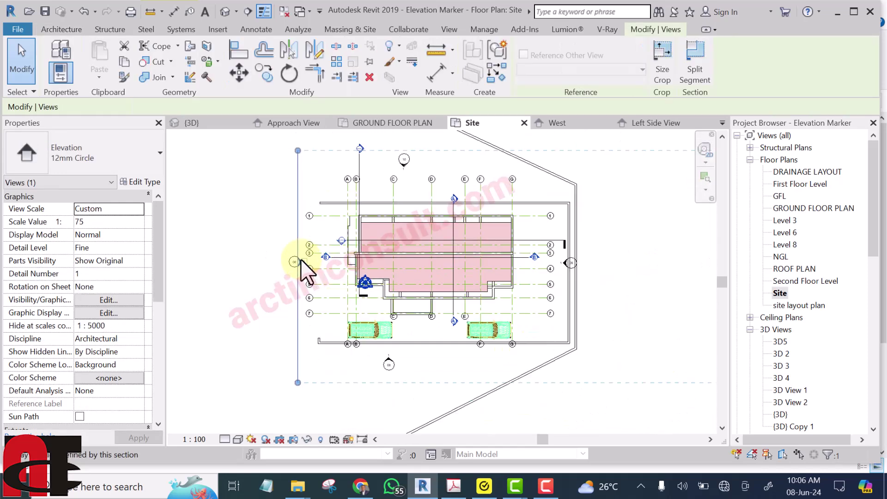
scroll(301, 259, "down", 3)
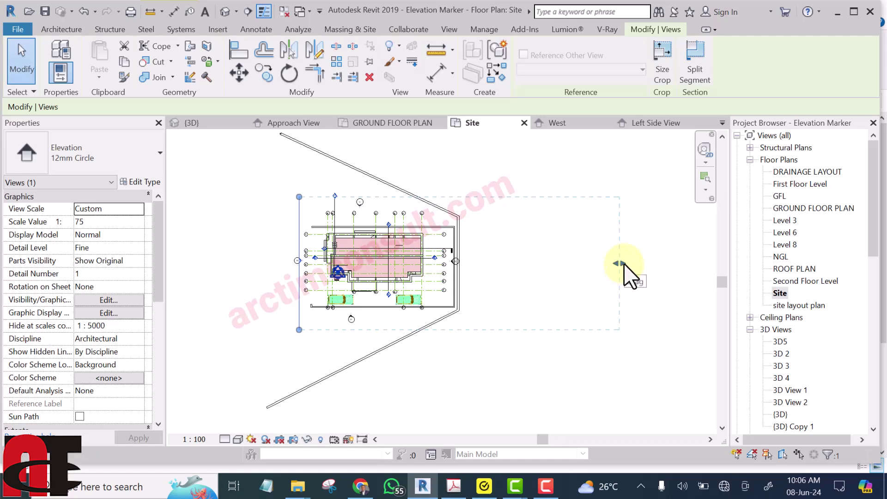
left_click_drag(621, 262, 397, 263)
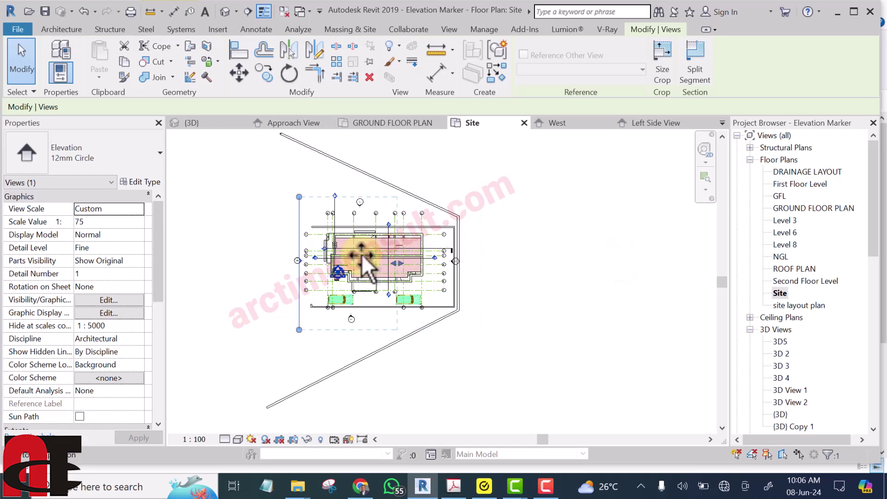
left_click_drag(320, 252, 317, 270)
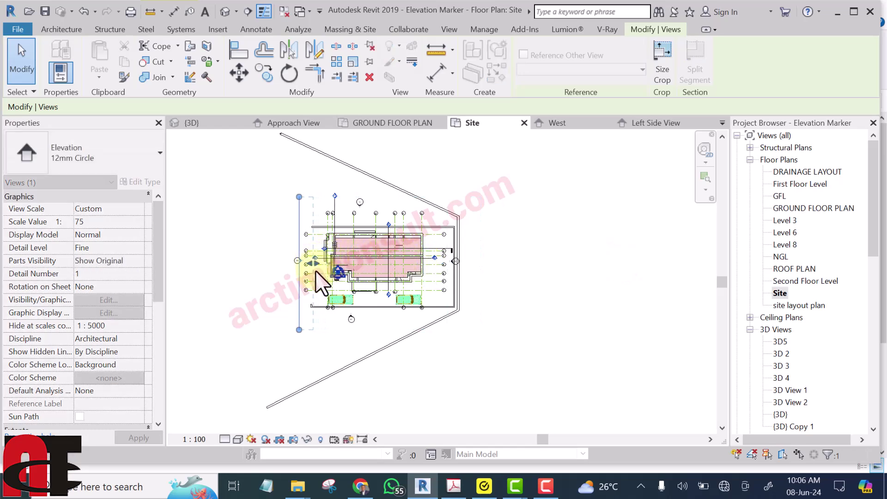
Adjust the Approach View's far clip to just short of the building, deselect it, and open the Approach View to check the effect.
scroll(317, 271, "up", 2)
scroll(317, 277, "up", 3)
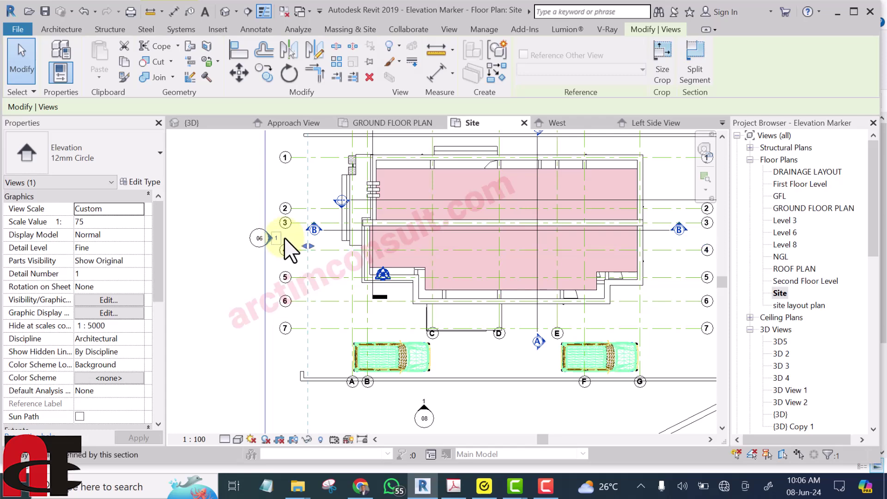
left_click_drag(312, 249, 327, 250)
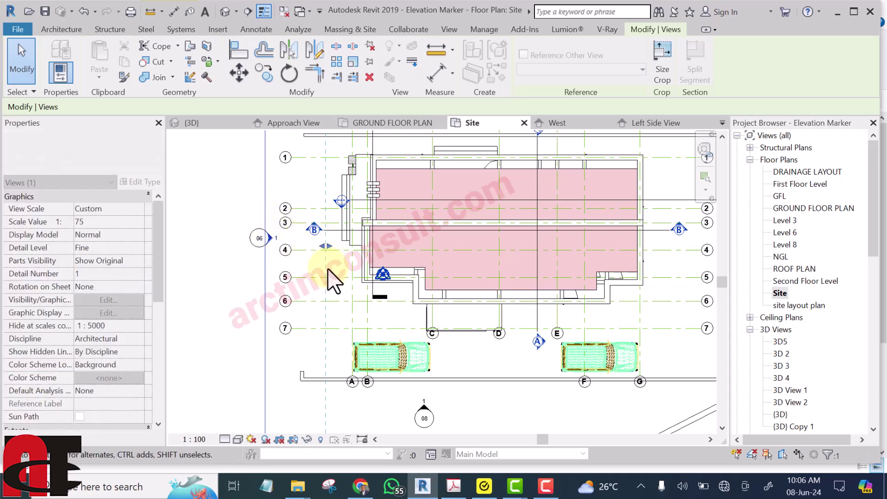
left_click(257, 224)
left_click(233, 181)
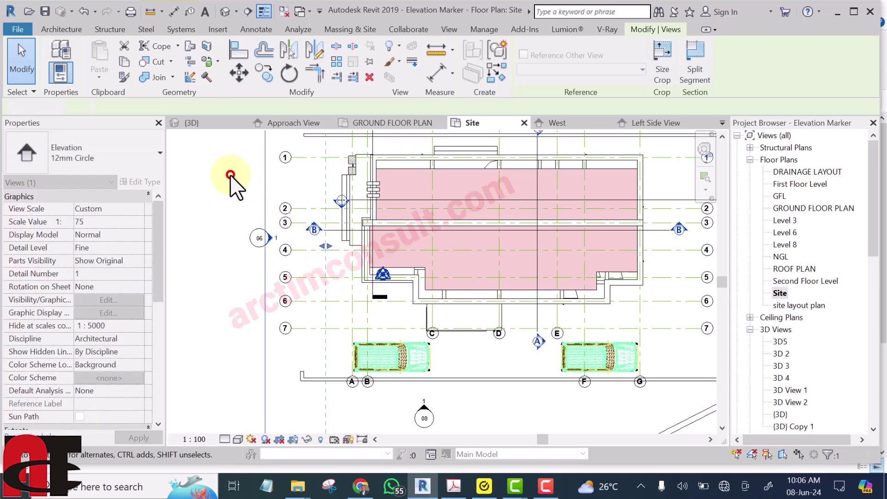
double_click(272, 235)
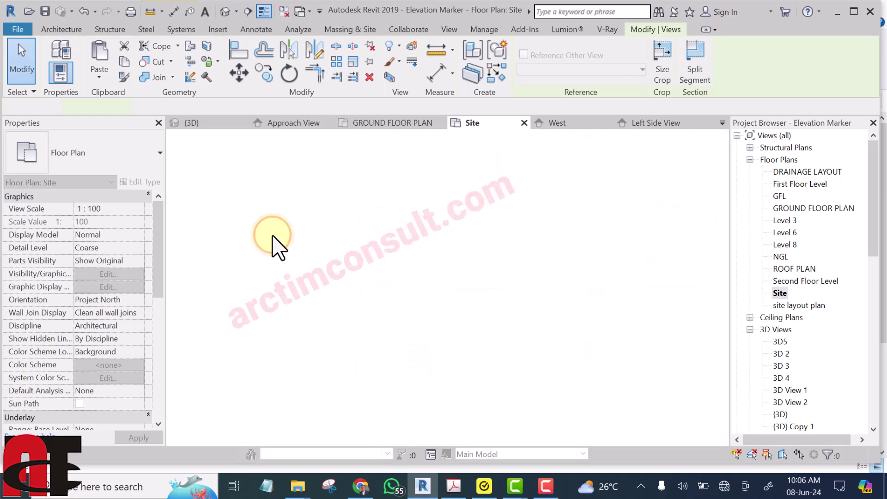
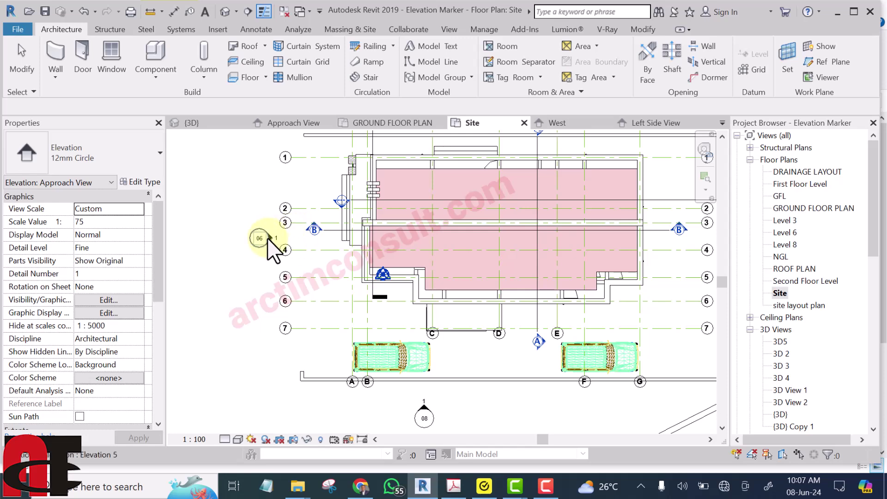
Show the Approach View's depth boundary again in the Site plan and extend its far clip into the building between grids D and E.
left_click(270, 236)
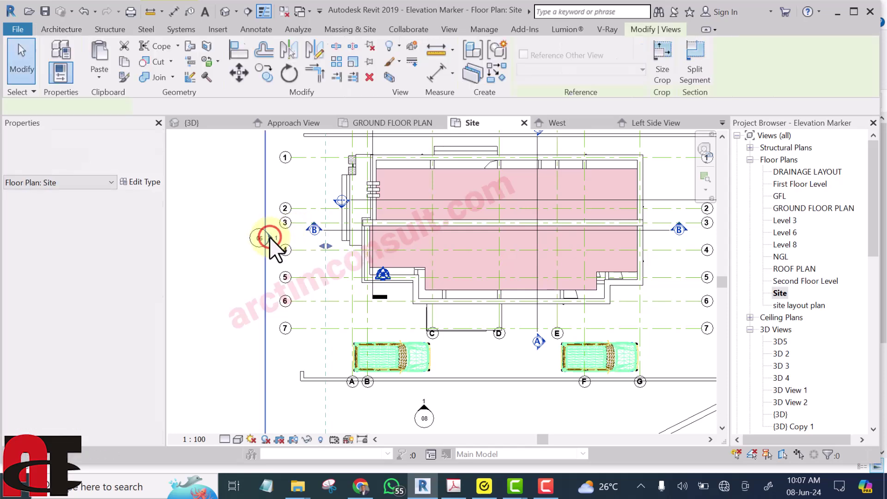
scroll(271, 245, "down", 3)
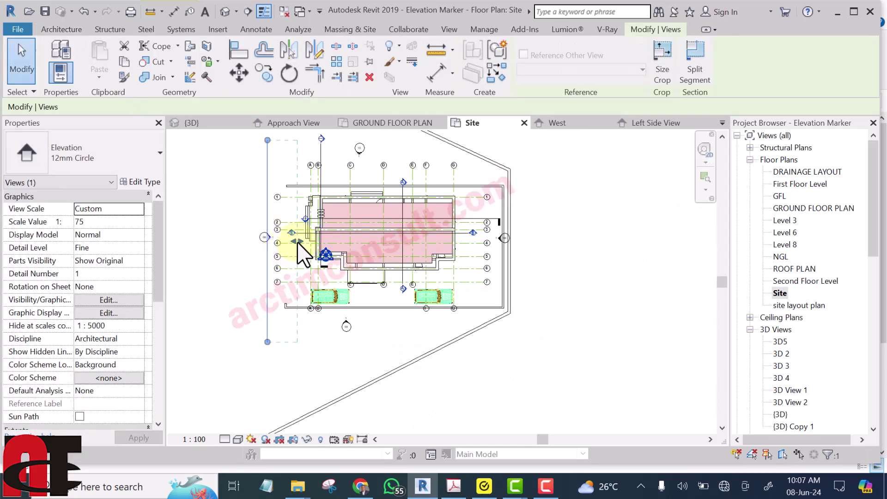
left_click_drag(313, 242, 426, 249)
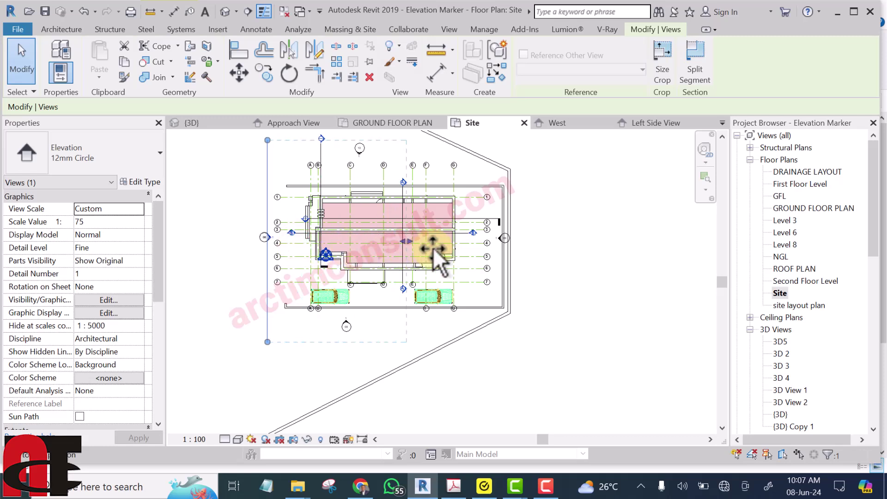
Pull the Approach View's far clip back to just short of grid D inside the building and deselect the view.
mouse_move(482, 250)
left_mouse_down()
mouse_move(503, 254)
mouse_move(437, 254)
left_mouse_up()
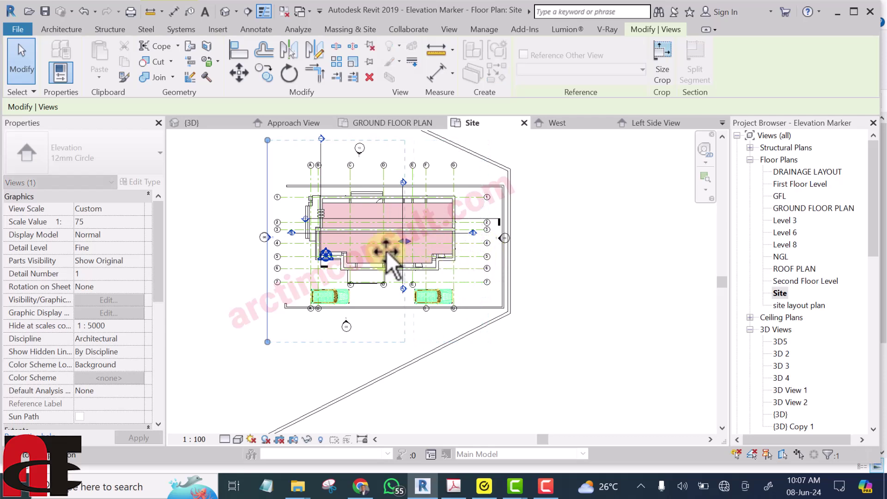
left_click_drag(379, 252, 377, 250)
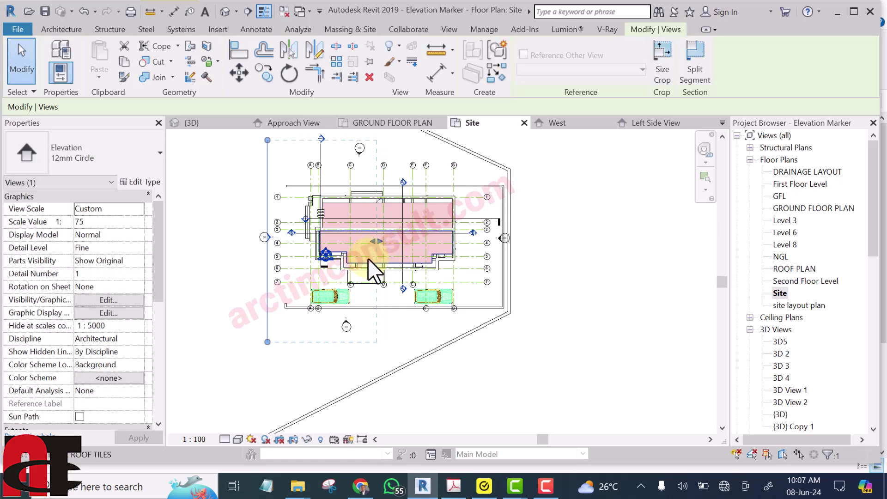
left_click(218, 213)
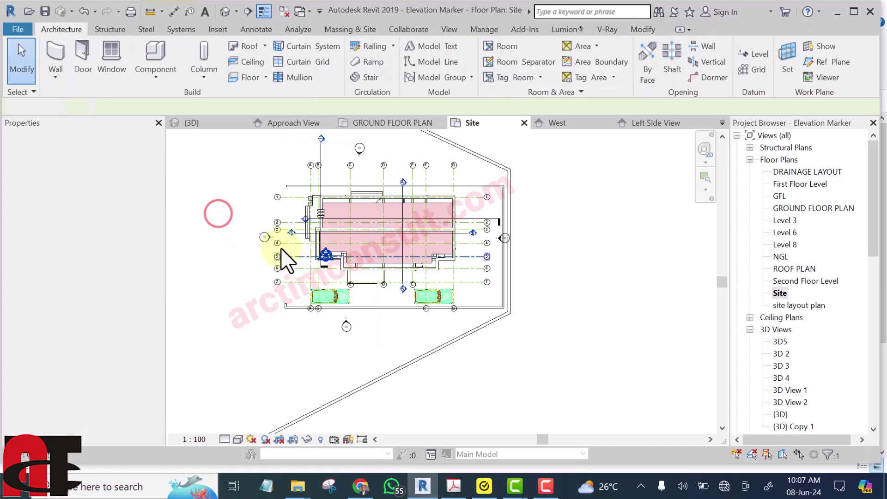
Open the Approach View from marker 06's arrow and examine how much of the building the elevation shows.
scroll(268, 240, "up", 6)
left_click(268, 225)
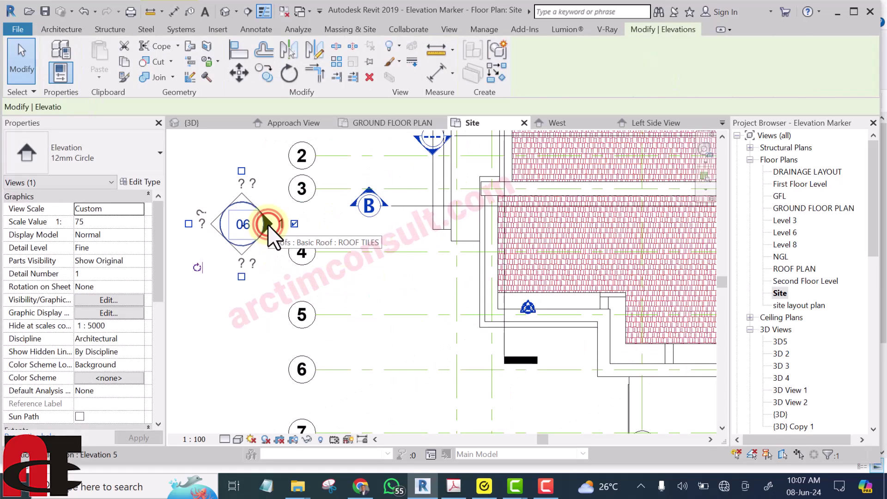
left_click(275, 272)
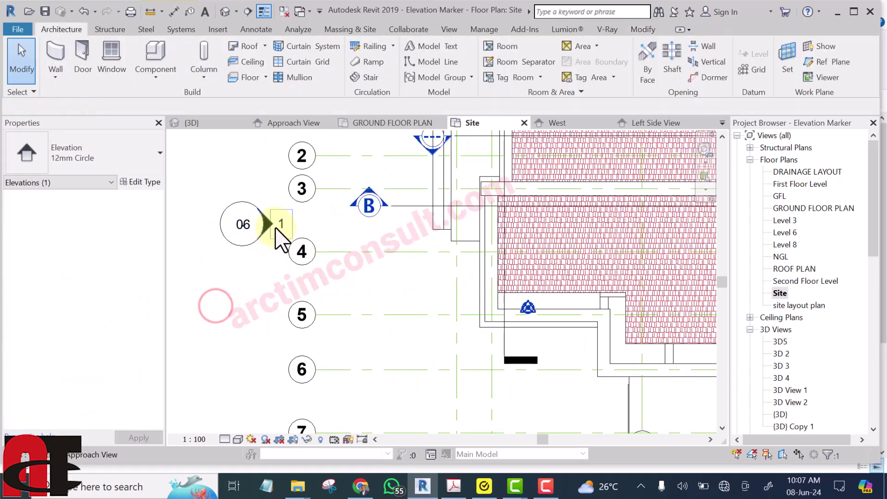
left_click(278, 224)
double_click(277, 224)
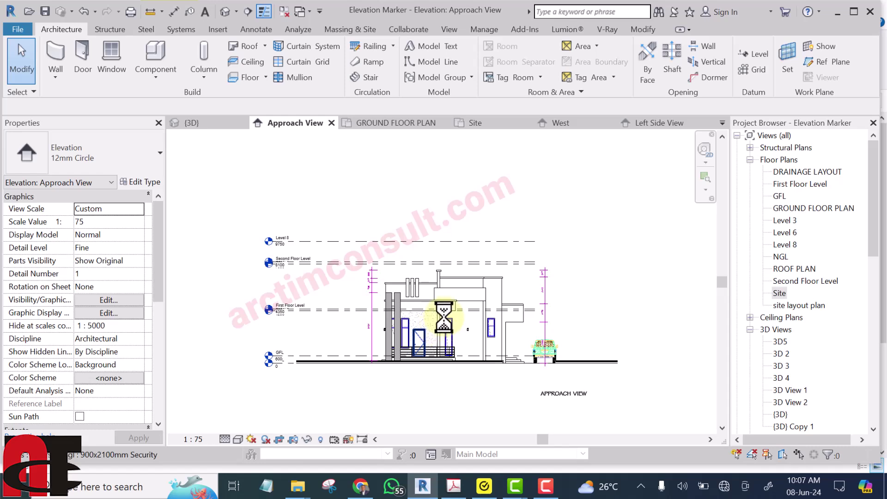
scroll(442, 330, "up", 3)
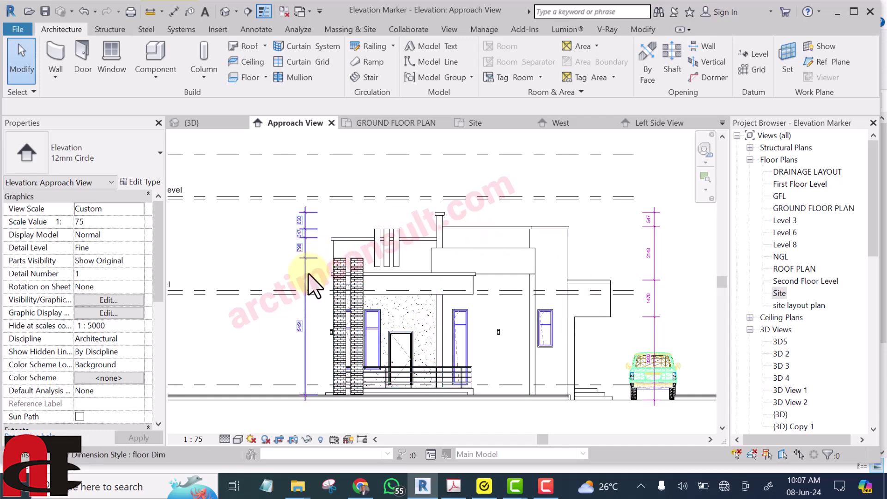
scroll(314, 281, "down", 1)
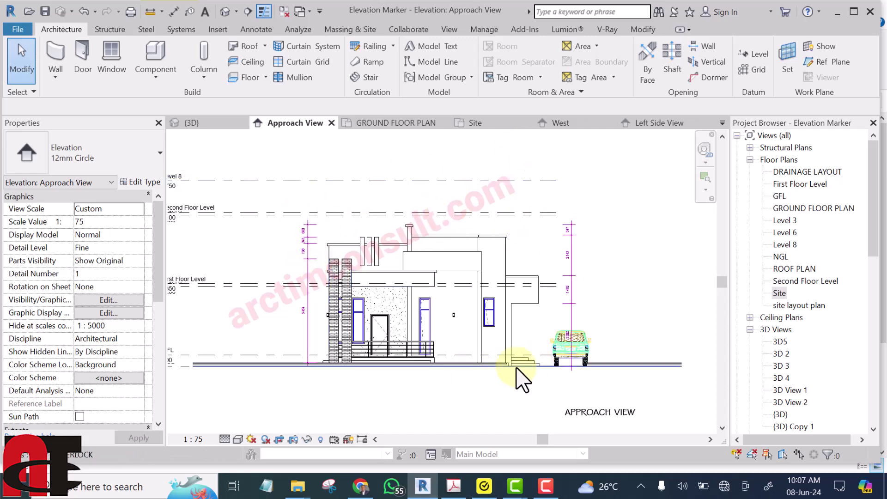
Return to the Site plan, show the Approach View's depth boundary, and extend its far clip past grid G, beyond the building's far side.
double_click(779, 292)
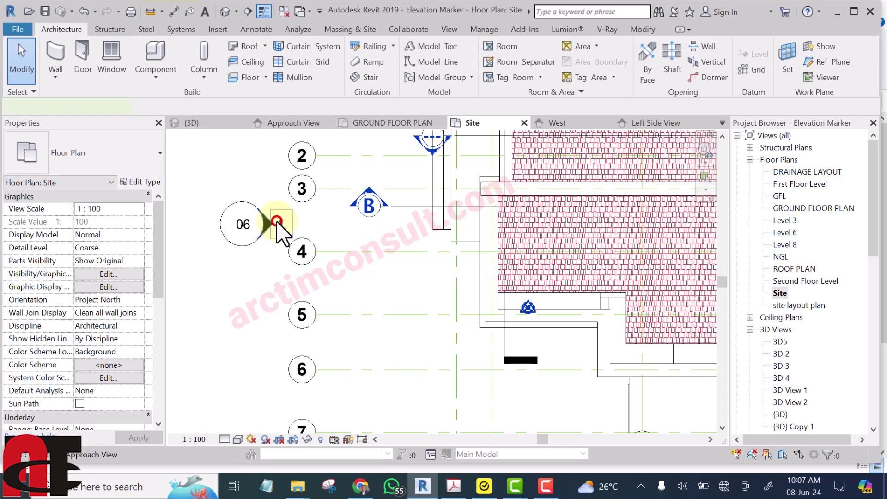
left_click(277, 223)
scroll(279, 231, "down", 3)
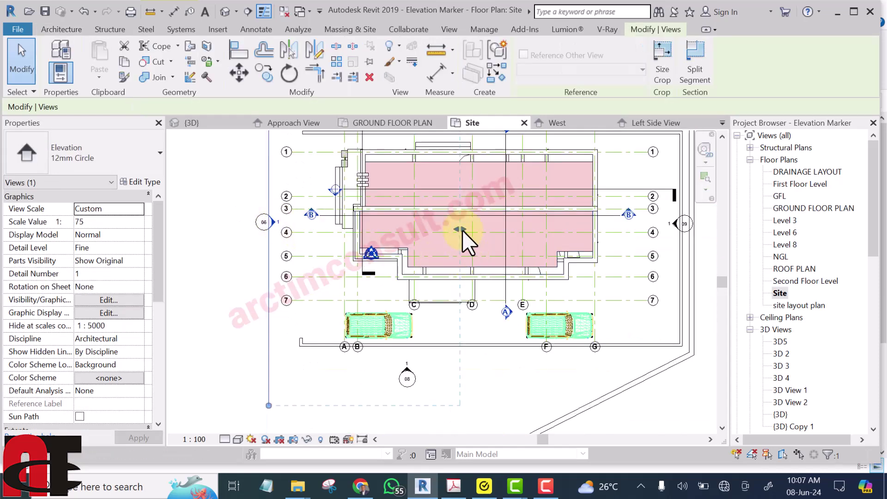
left_click_drag(462, 228, 633, 241)
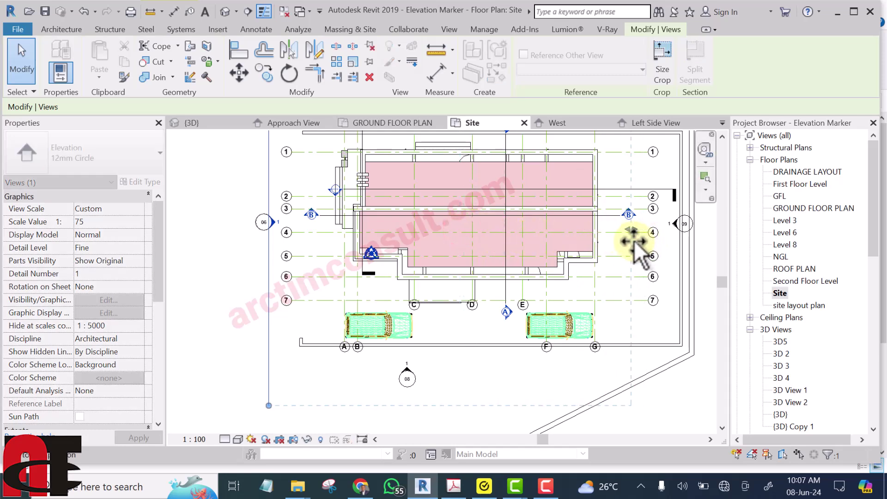
scroll(476, 307, "down", 4)
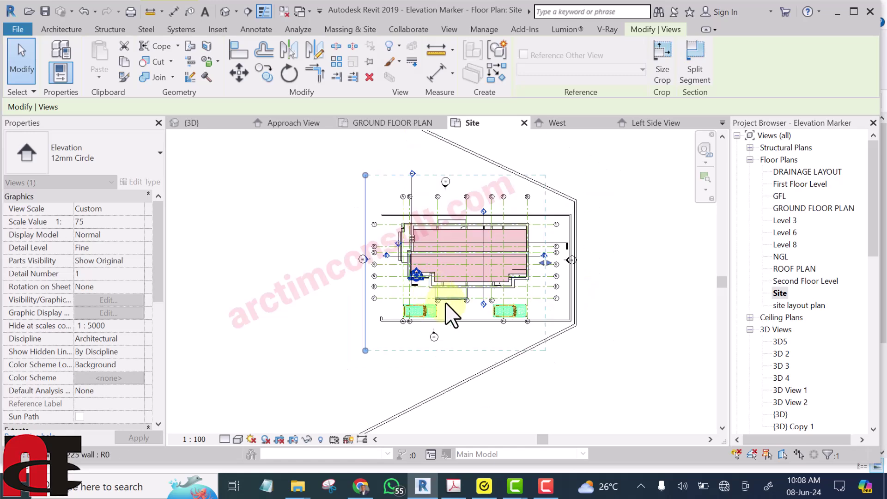